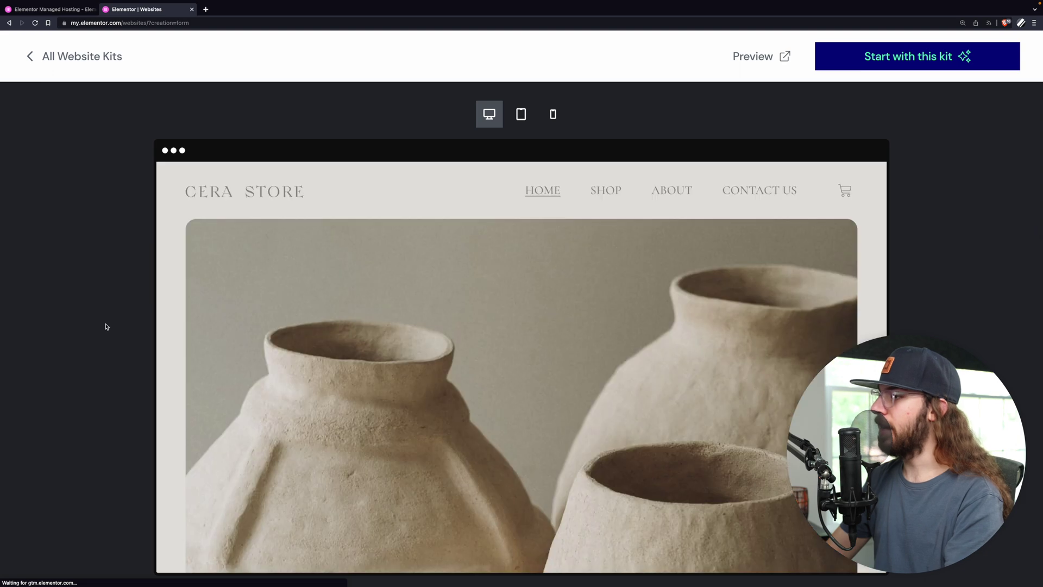
- Examine the ceramic store kit's home page preview and its lists of included pages, popups and site parts
scroll(471, 324, down, 10)
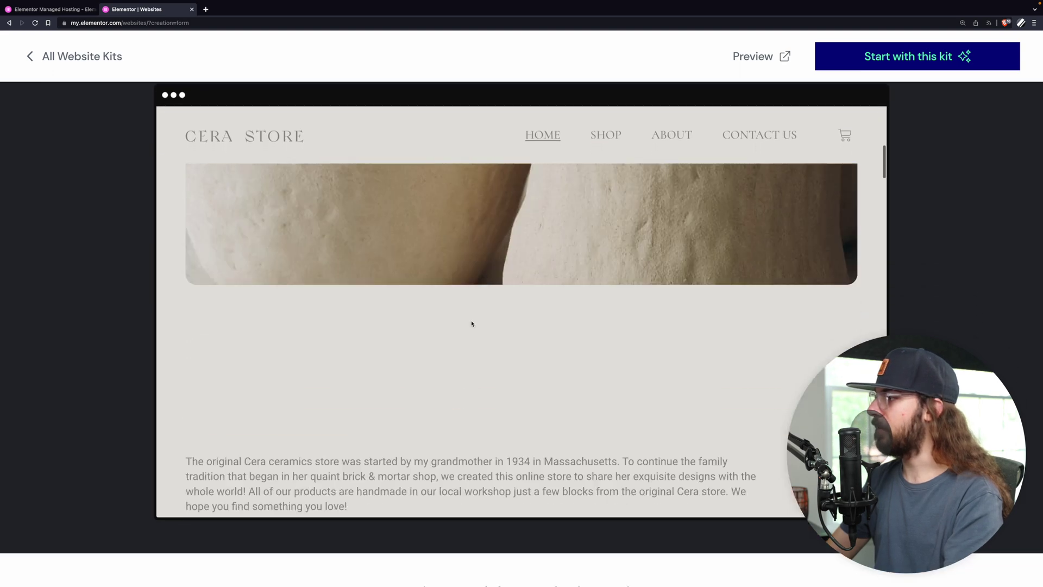
scroll(472, 324, down, 4)
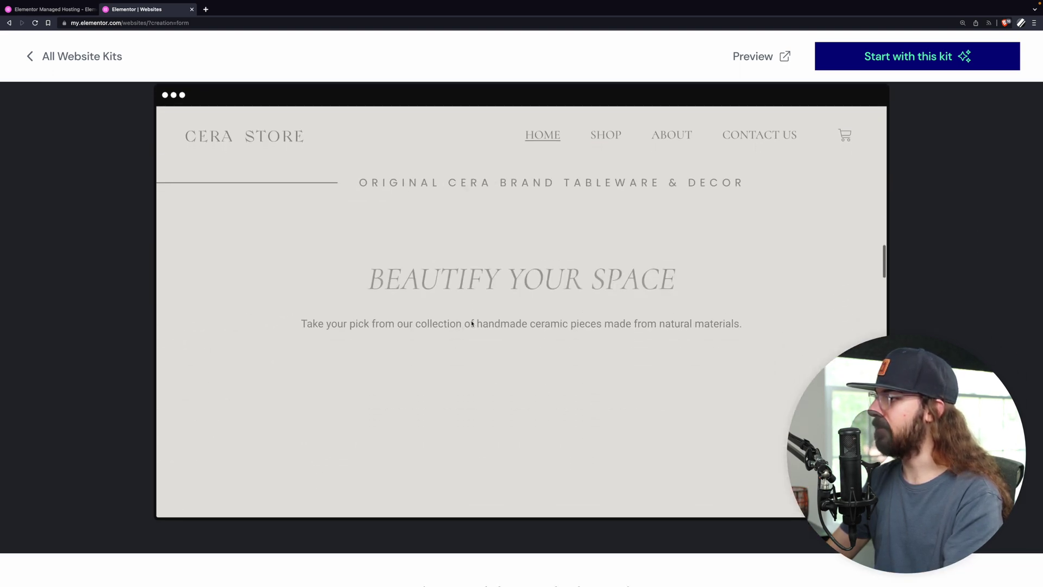
scroll(70, 321, down, 8)
scroll(73, 321, down, 3)
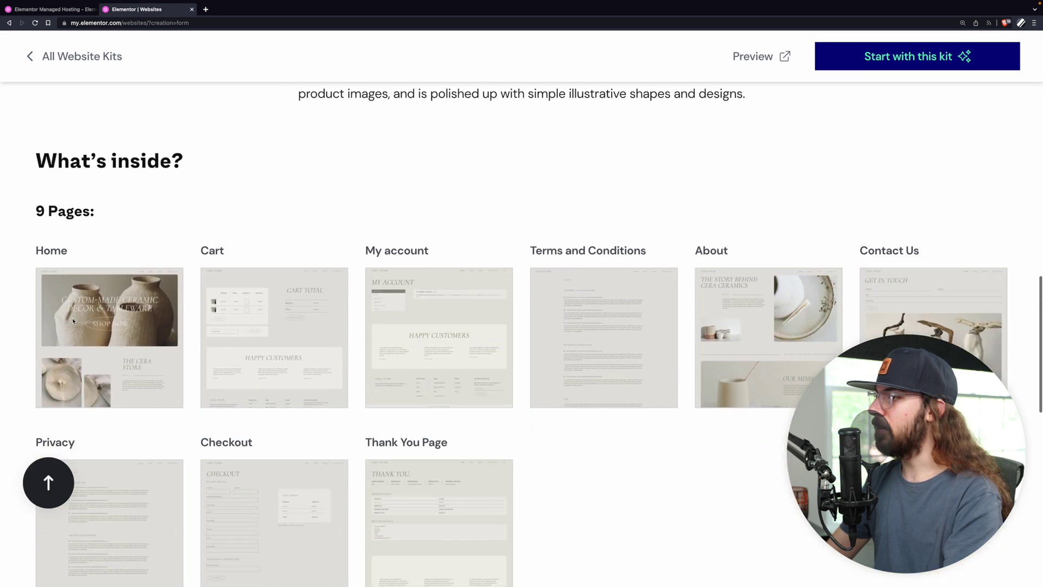
scroll(952, 322, down, 3)
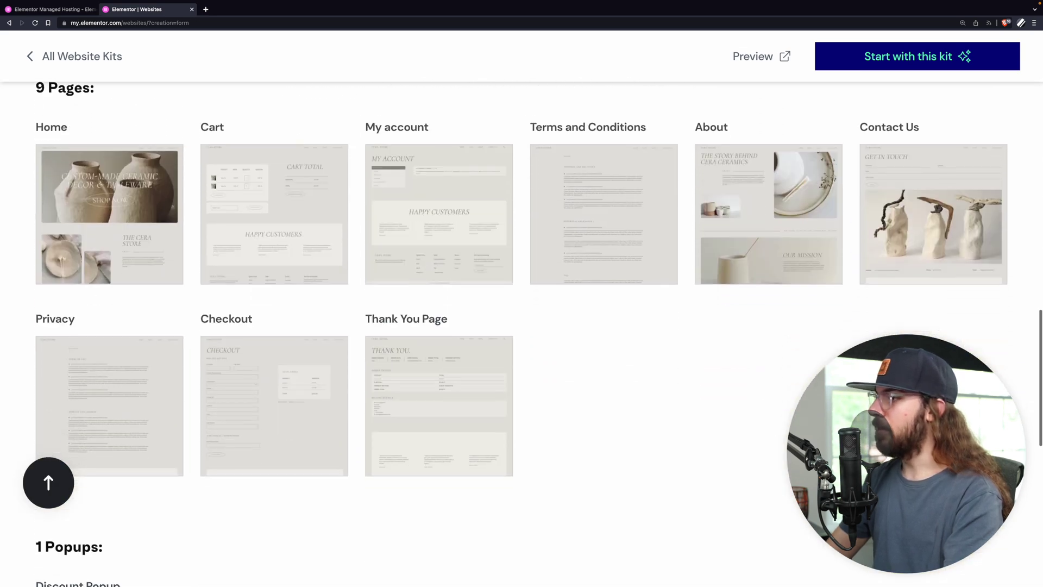
scroll(348, 320, down, 2)
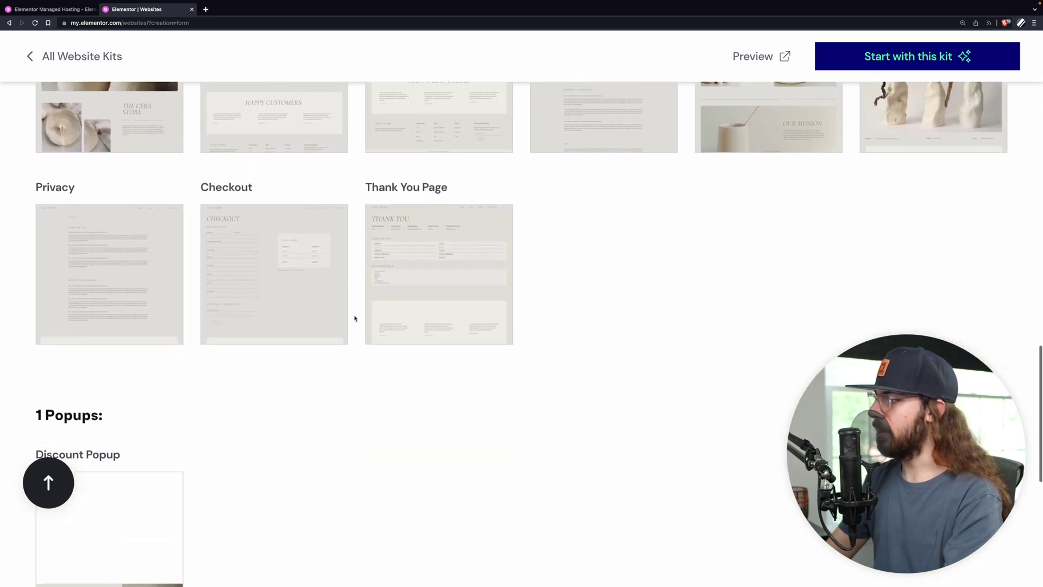
scroll(353, 319, down, 2)
scroll(354, 319, down, 1)
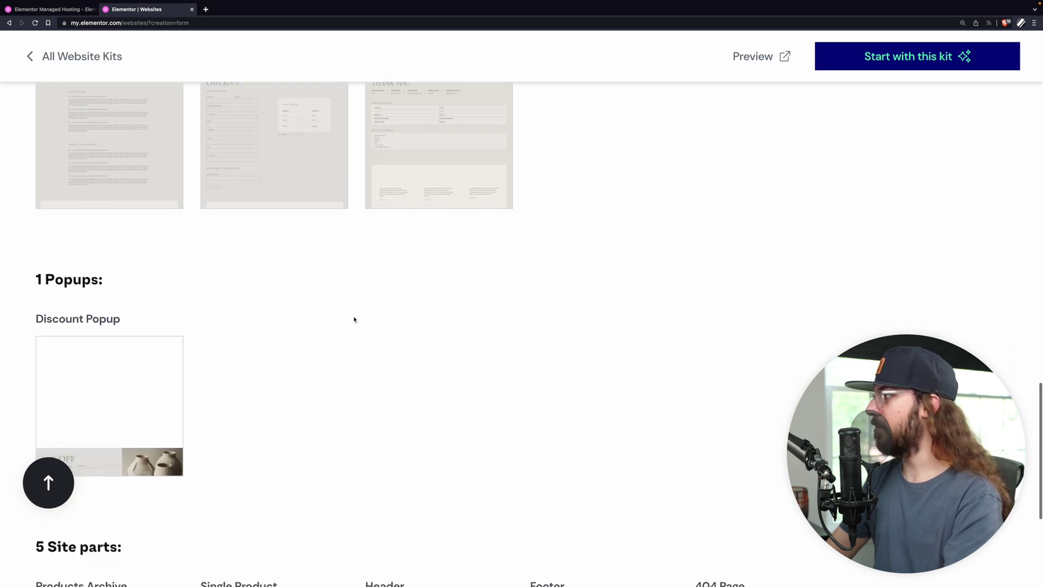
scroll(354, 318, down, 3)
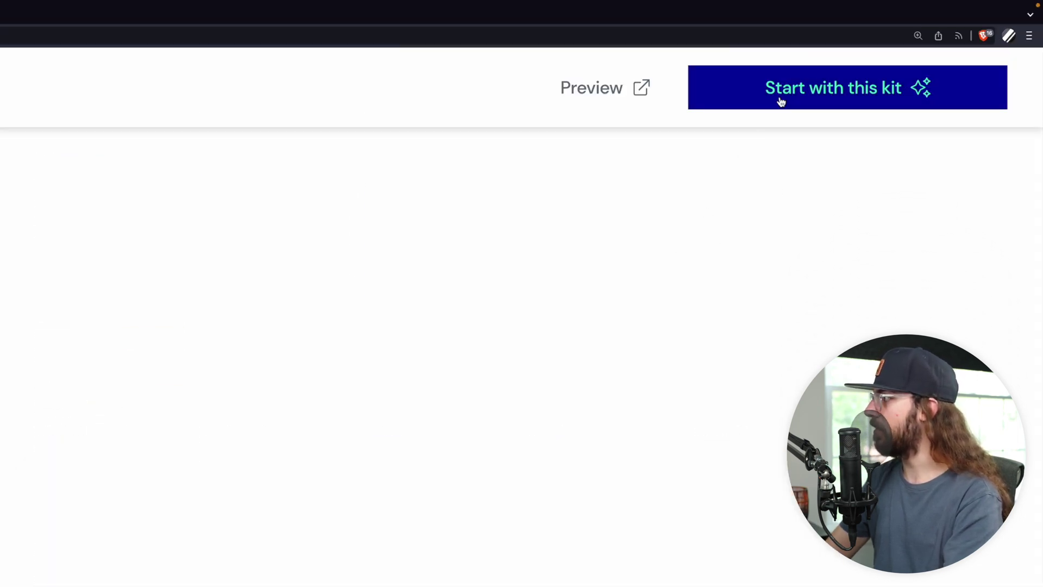
- Create the site from this kit and open the Craylor Candles website for editing with Elementor
click(780, 100)
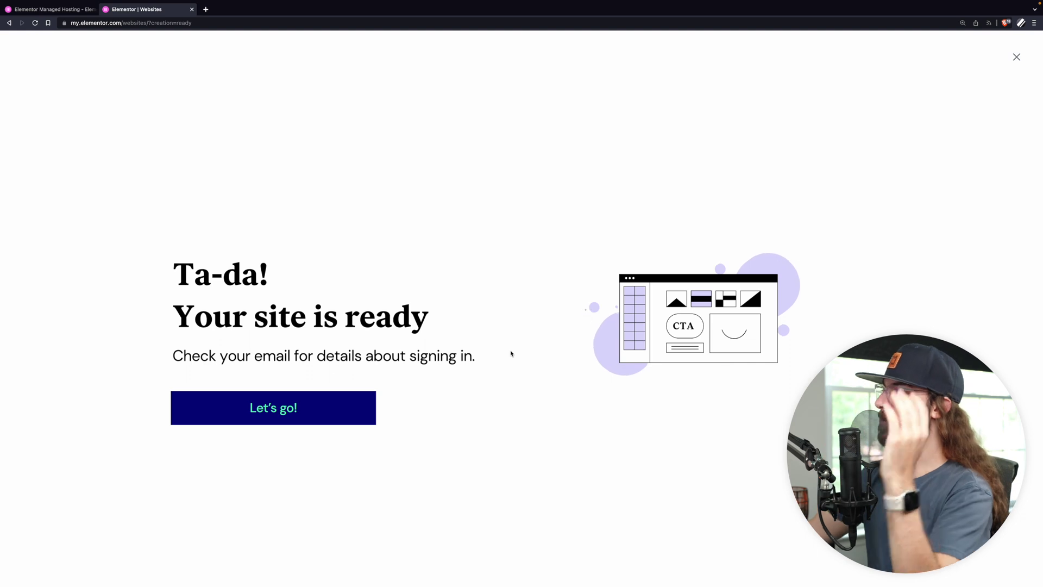
click(358, 407)
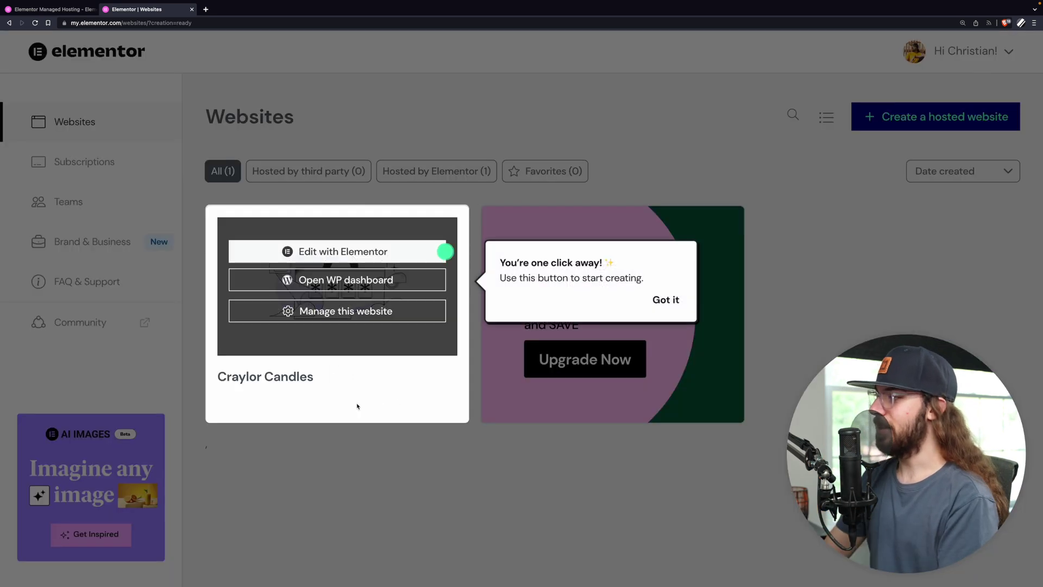
click(381, 257)
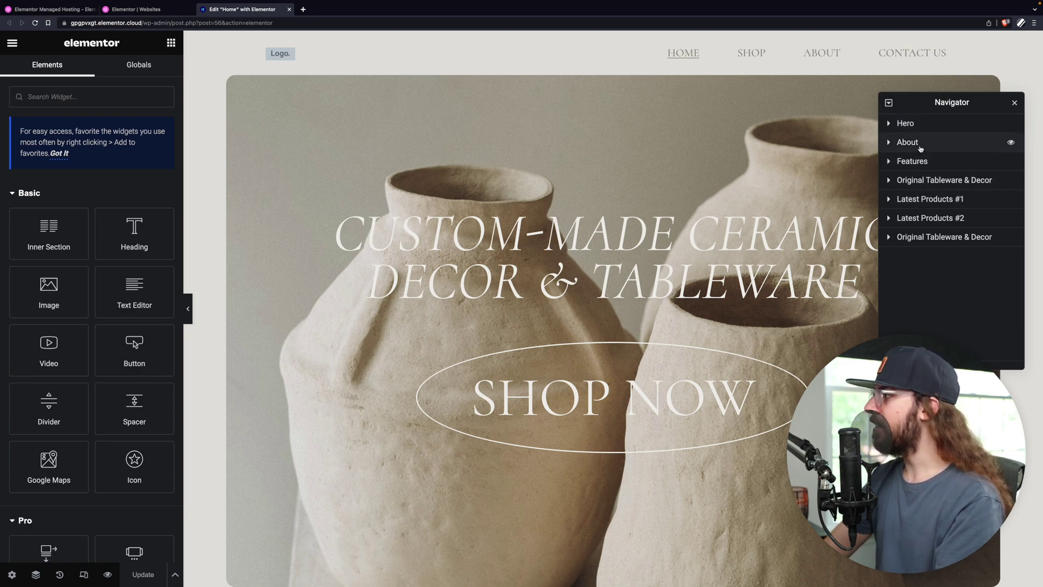
- Examine the About, Features and first Original Tableware & Decor sections, expanding the latter down to its column's contents
click(920, 145)
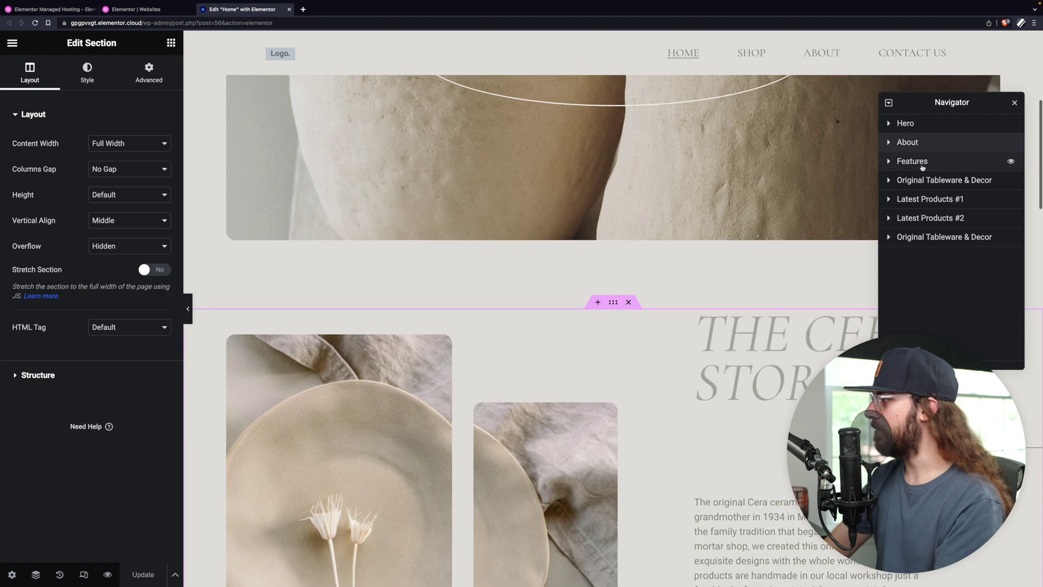
click(922, 163)
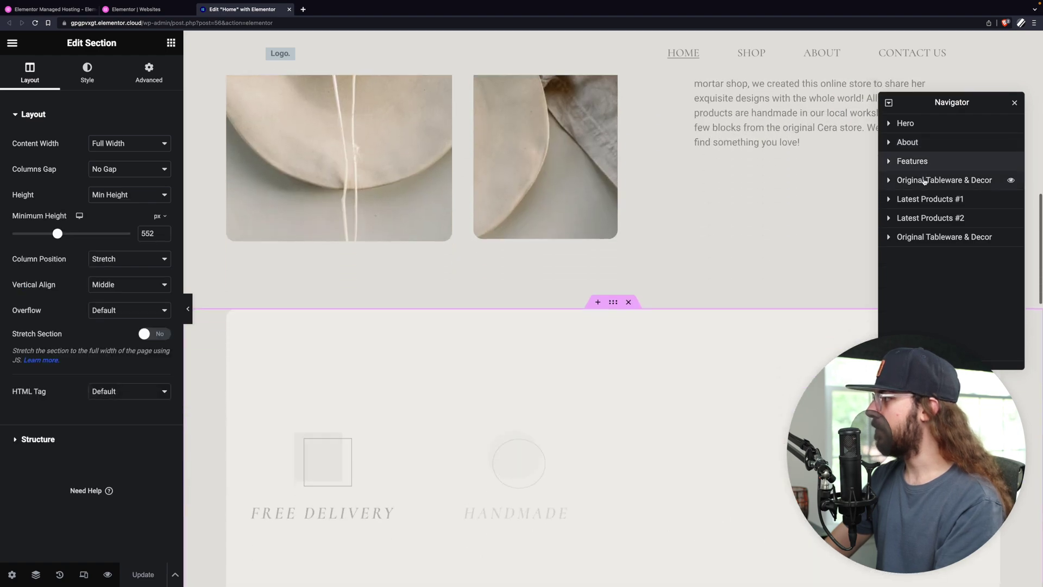
click(924, 181)
click(889, 182)
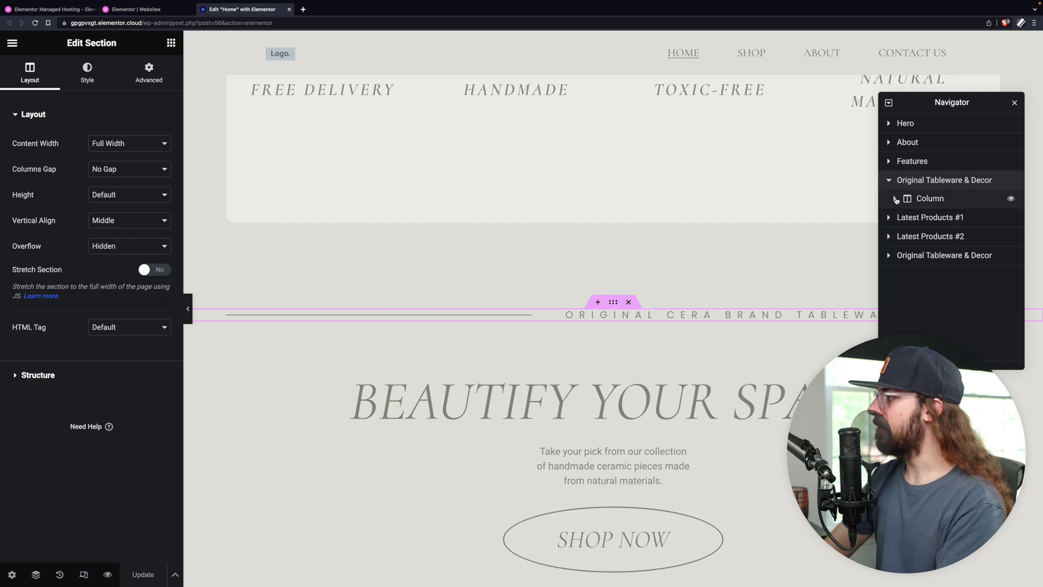
click(895, 199)
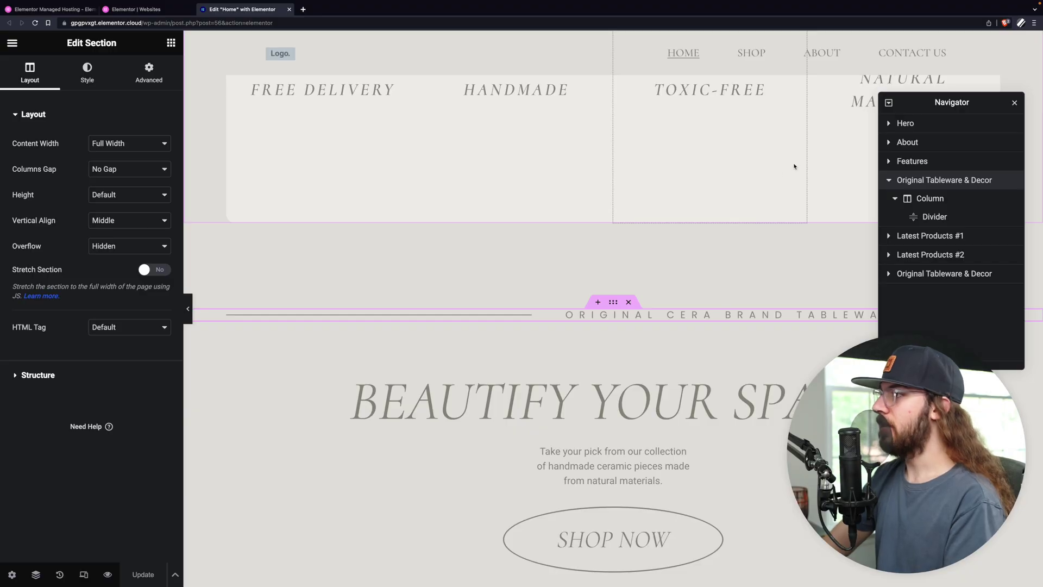
- Examine the Hero section's layout, style and advanced settings
click(935, 124)
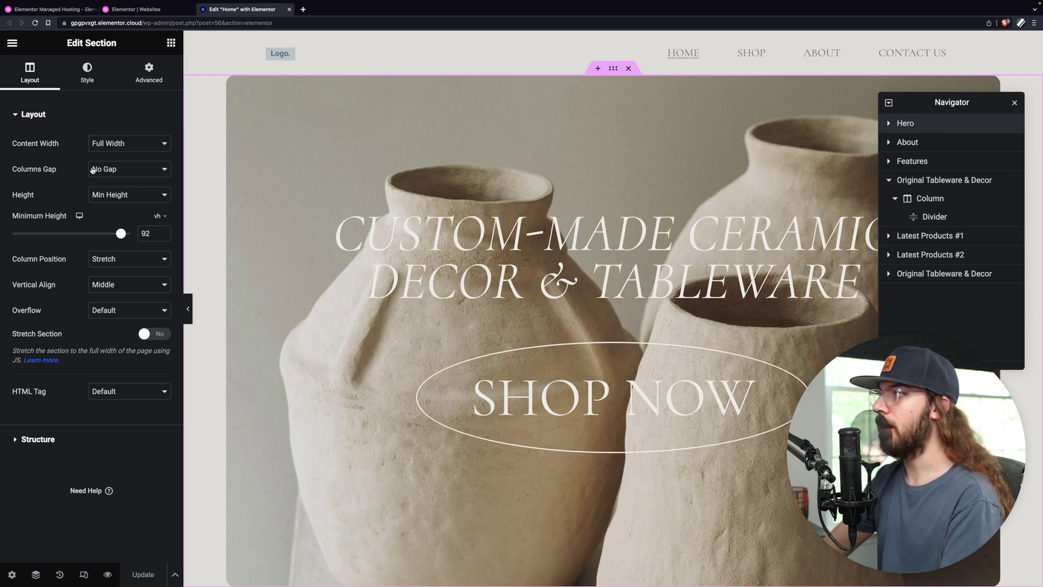
click(87, 84)
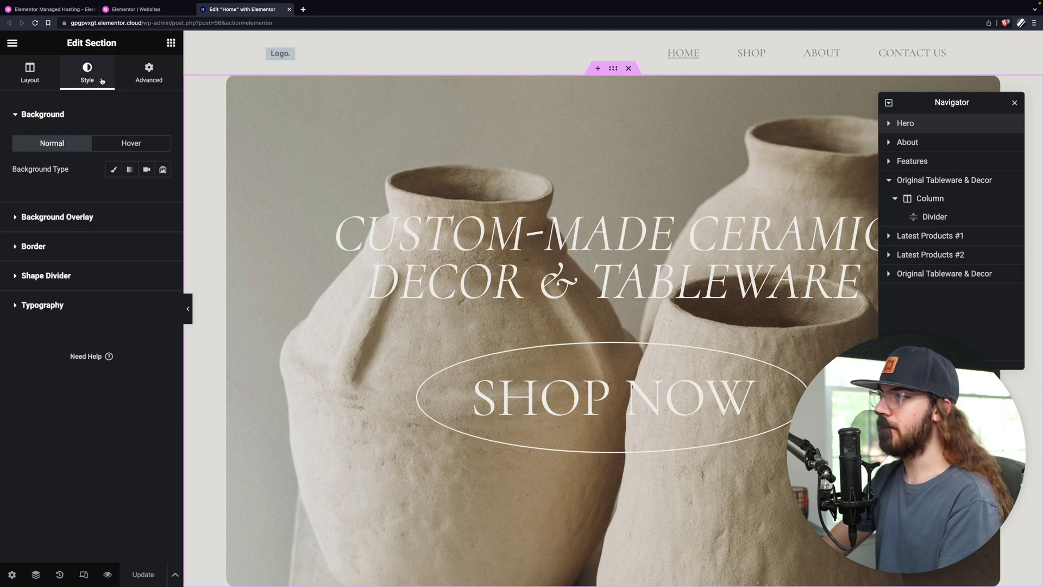
click(140, 76)
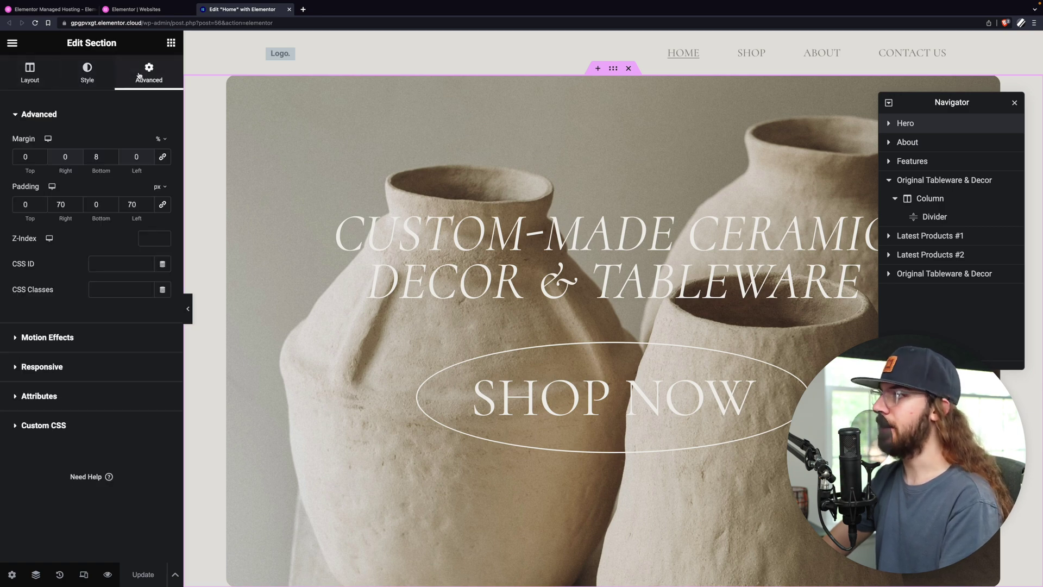
- Examine the Hero column's background image and advanced settings, and the Shop Now button's content settings
click(890, 125)
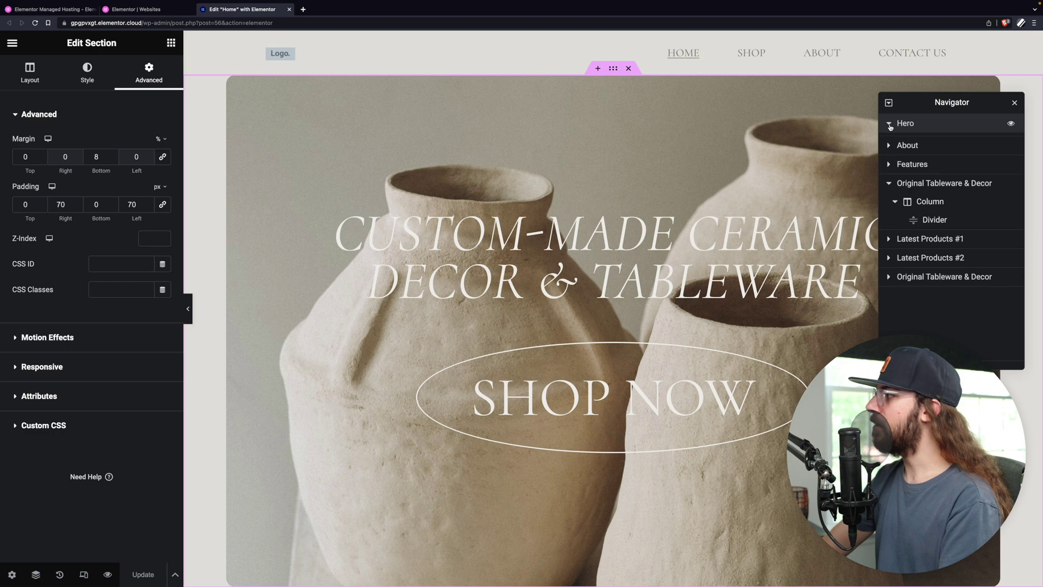
click(927, 142)
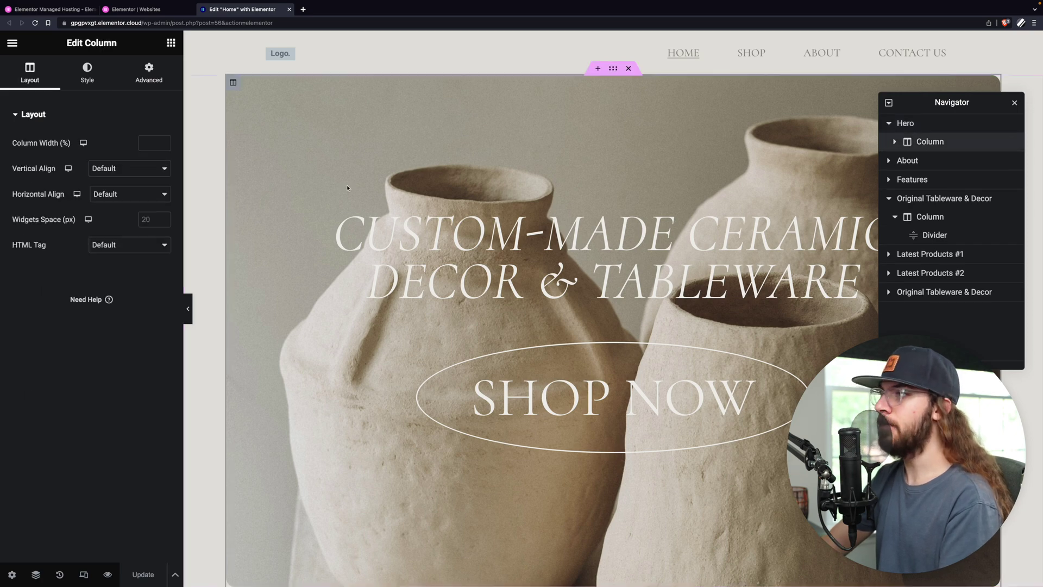
click(99, 86)
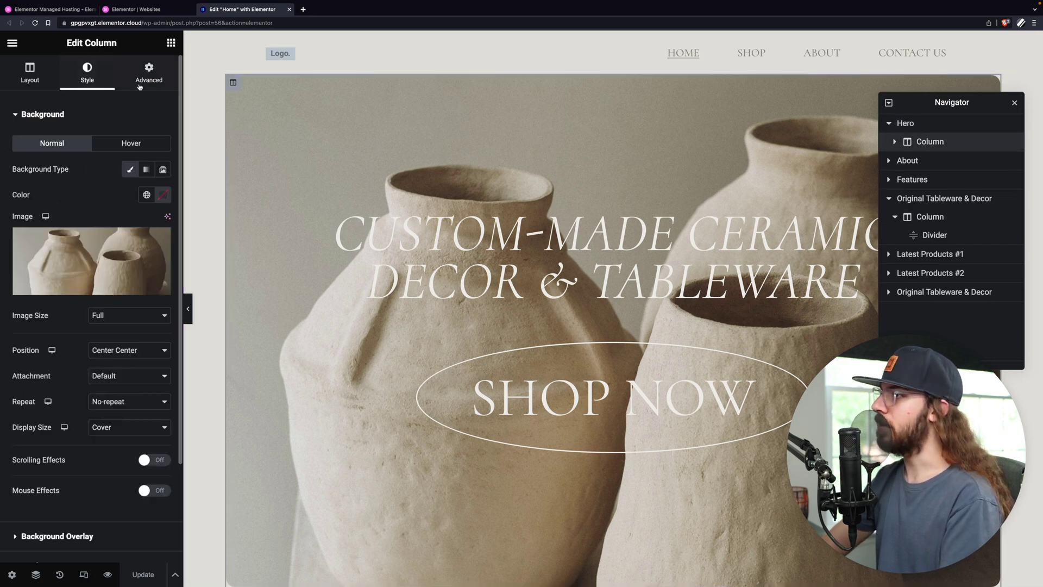
click(140, 85)
click(87, 72)
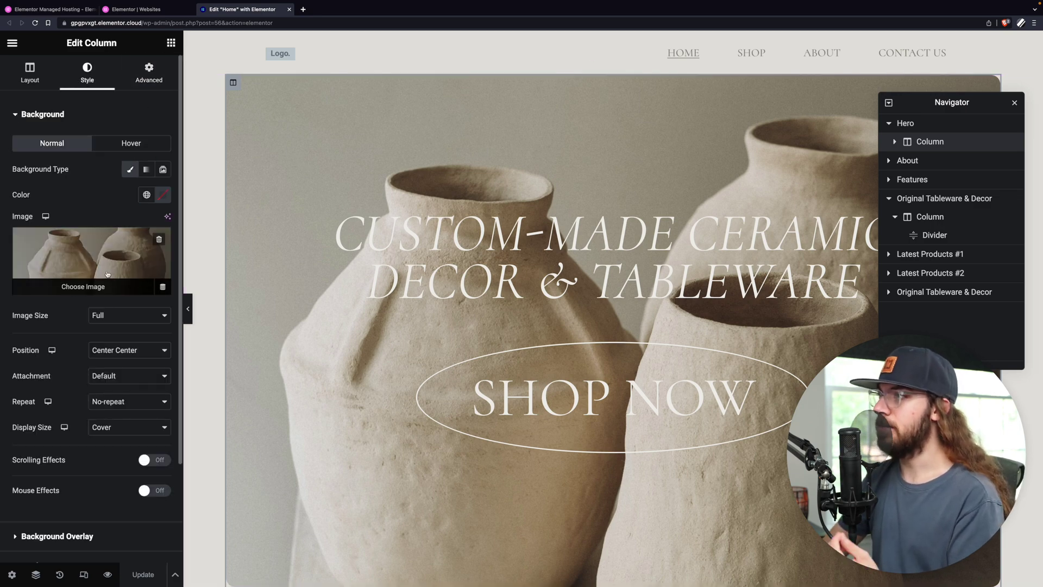
click(142, 87)
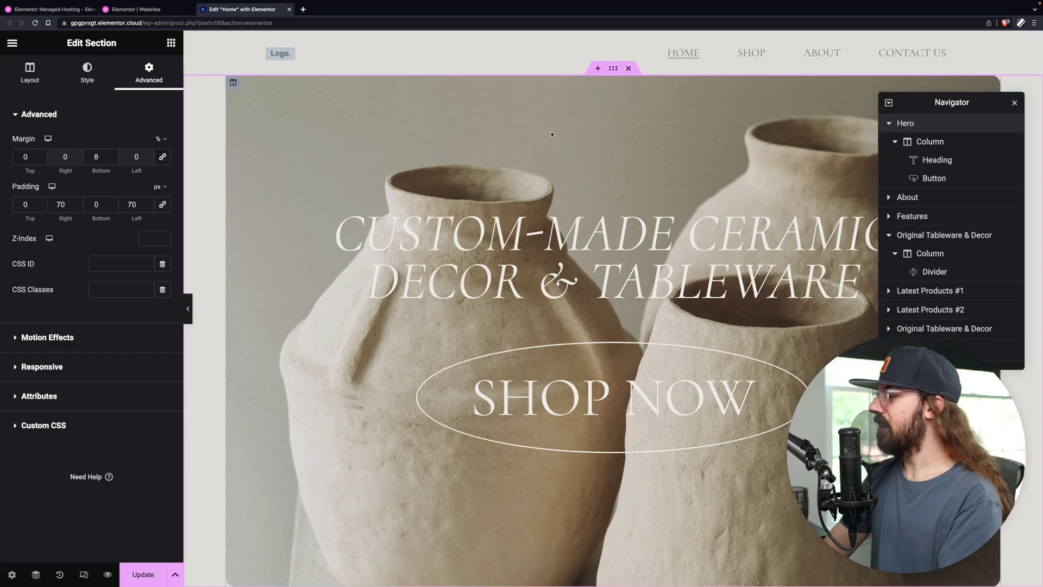
click(566, 376)
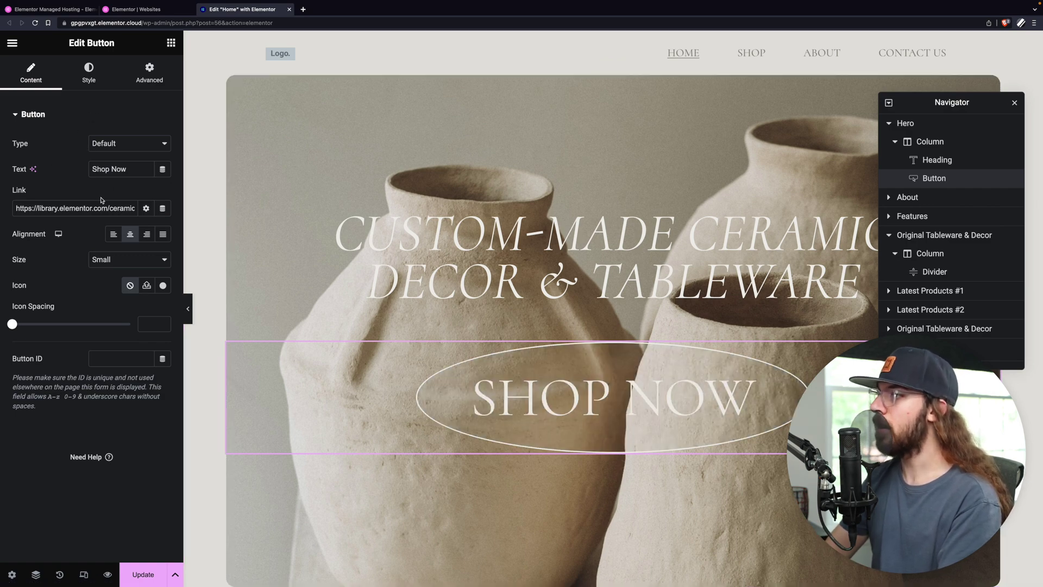
- Try moving the hero heading below the Shop Now button, and return it above the button
click(916, 163)
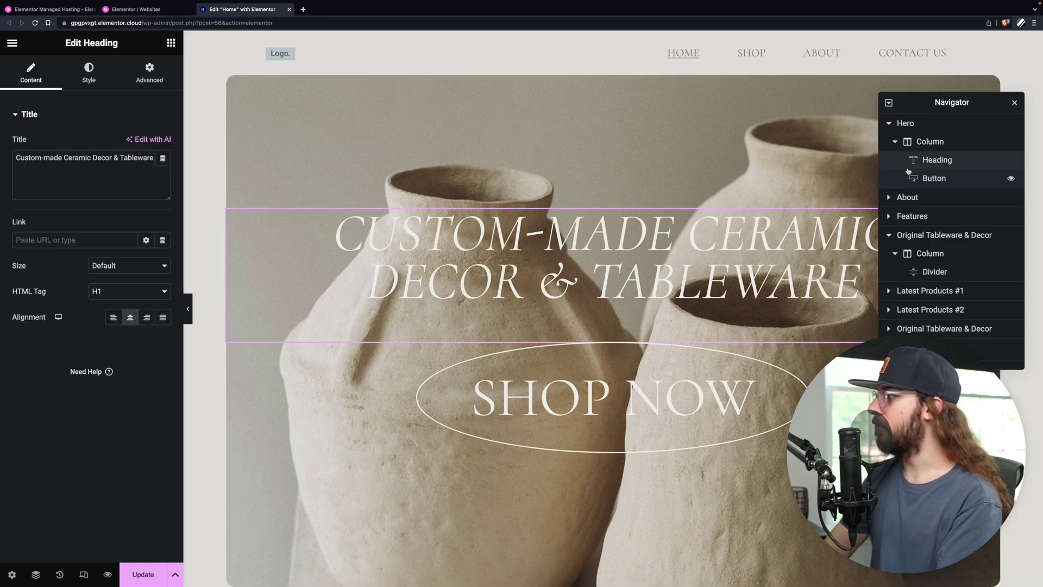
drag(935, 159, 935, 179)
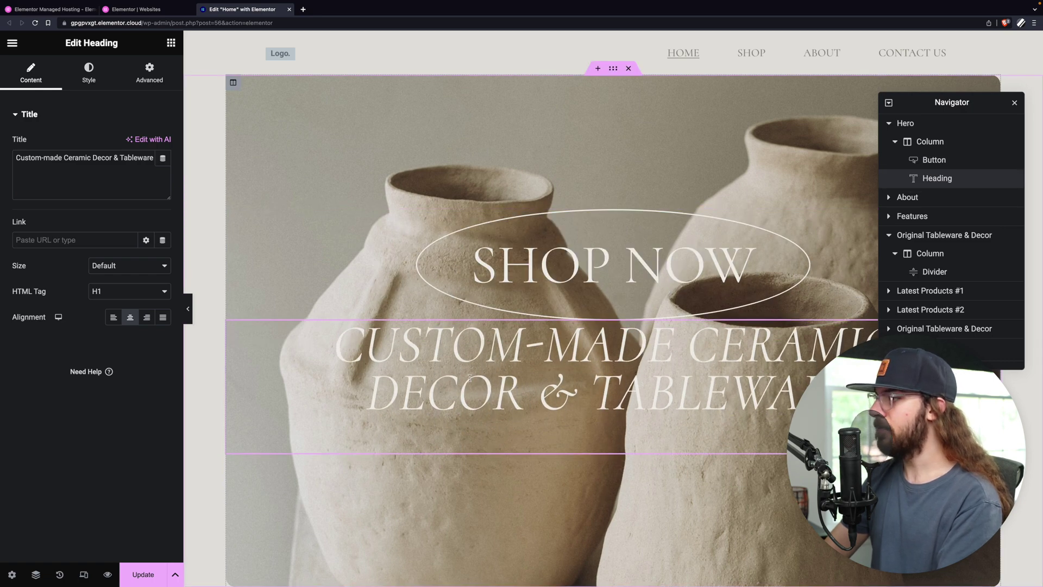
drag(297, 367, 357, 282)
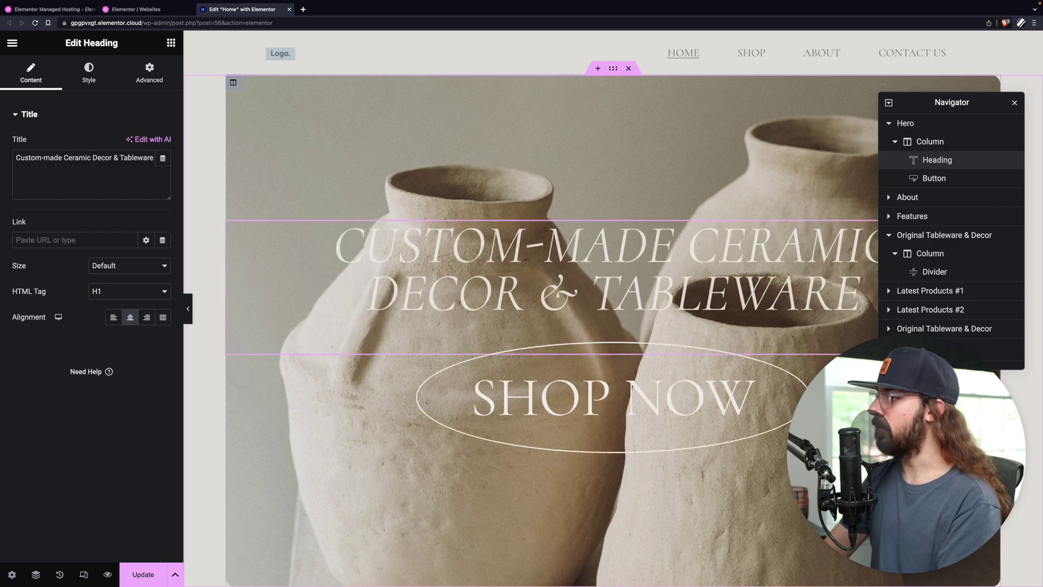
- Replace the hero heading's text with "CRAYLOR CANDLES"
triple_click(722, 277)
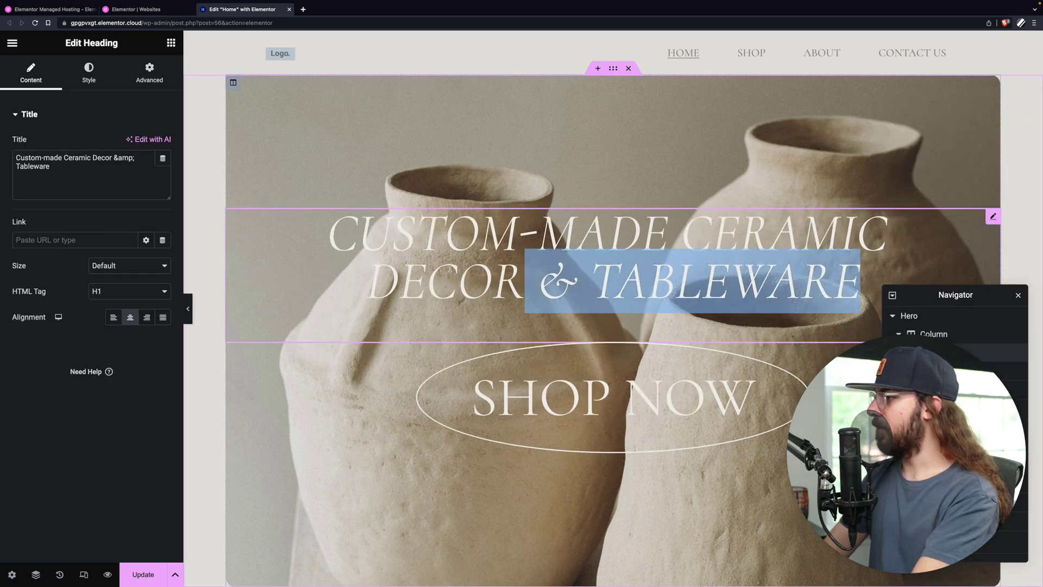
text(CRAYLOR CANDLES)
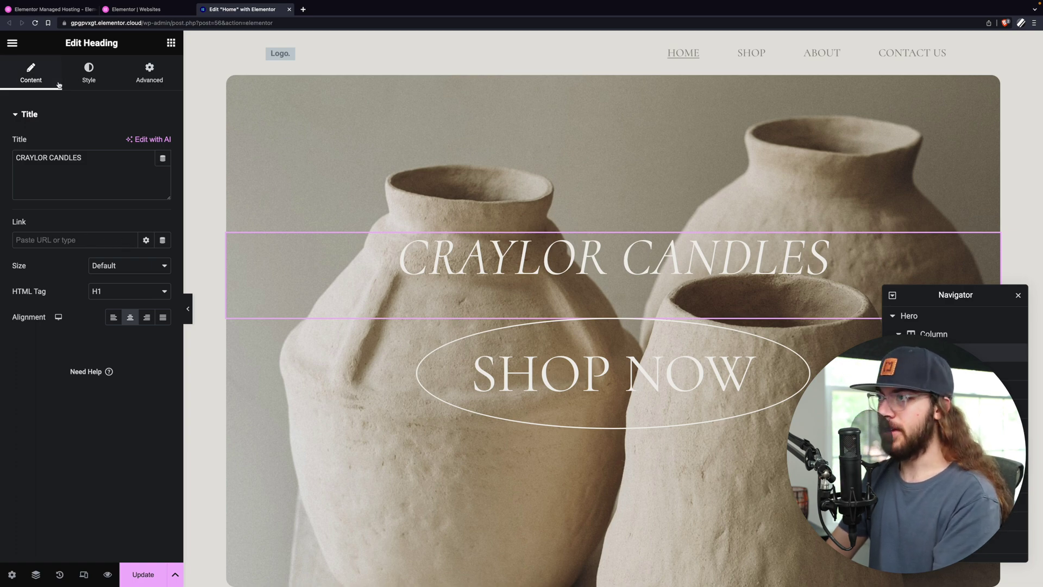
- Examine the hero heading's style settings and its advanced layout and effects options
click(76, 79)
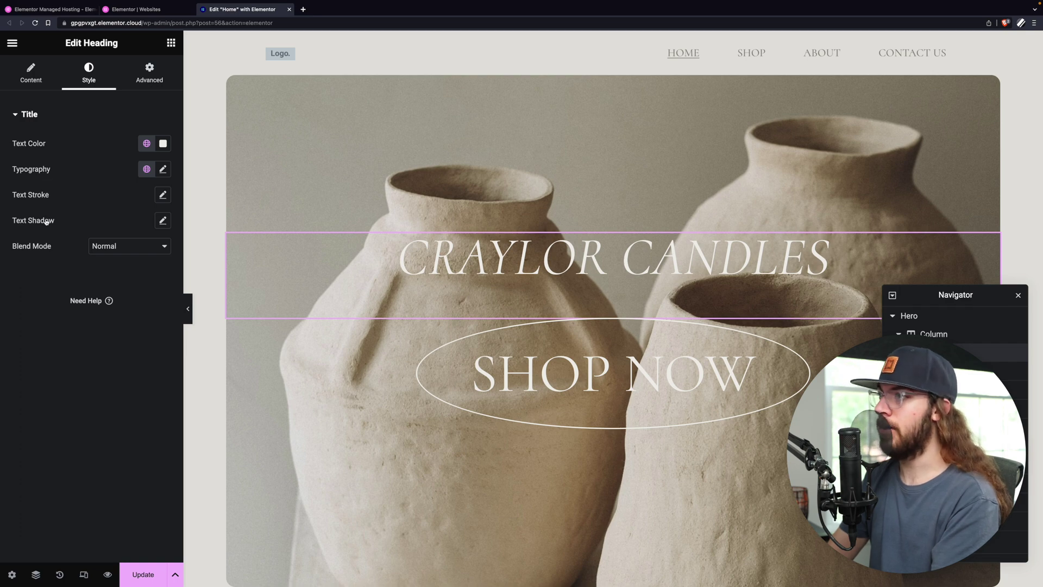
click(137, 86)
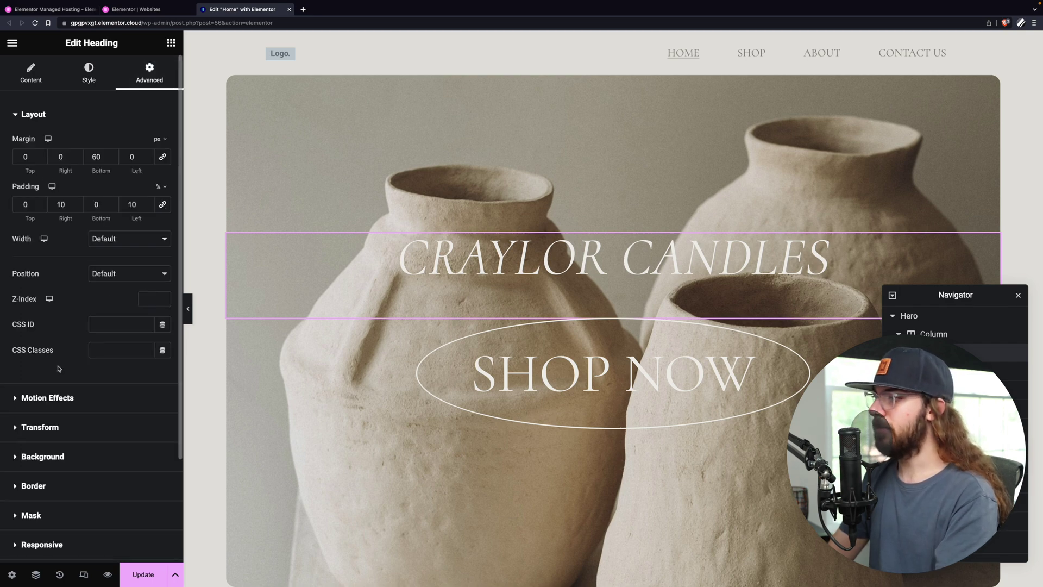
scroll(49, 362, down, 3)
click(13, 272)
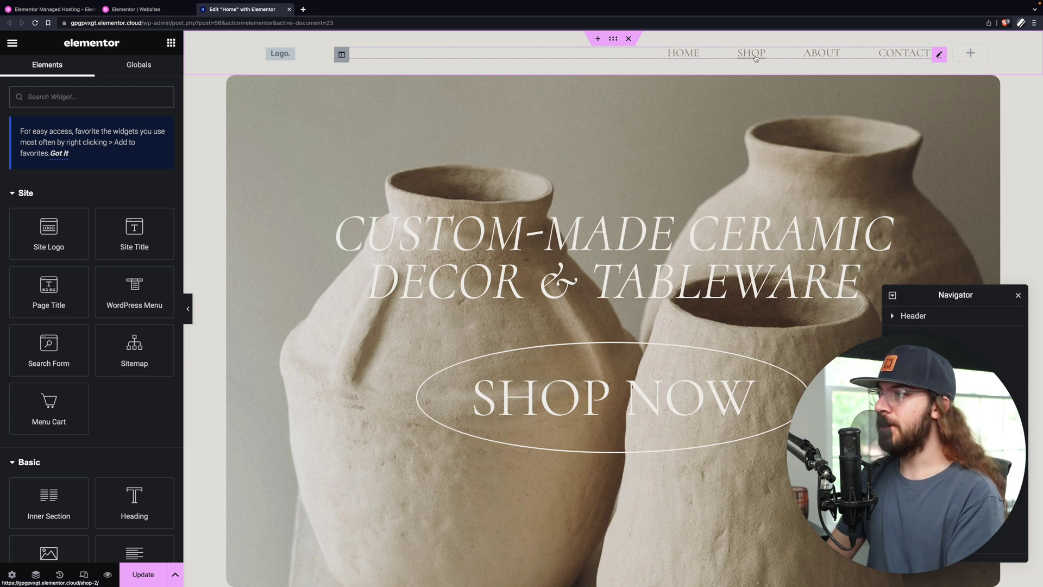
- List all of the site's pages in the WordPress dashboard and look through them
click(755, 58)
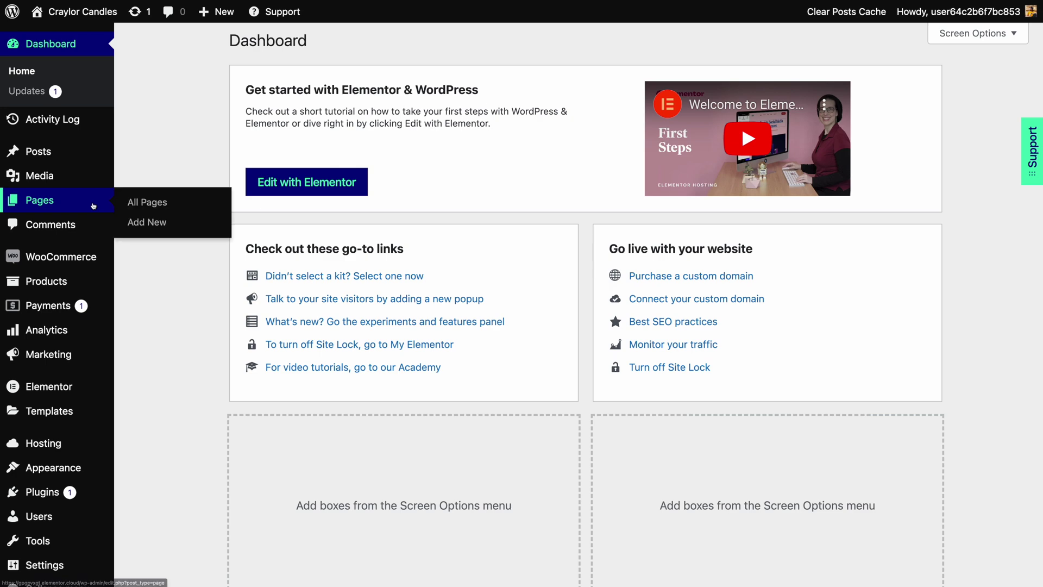
click(162, 207)
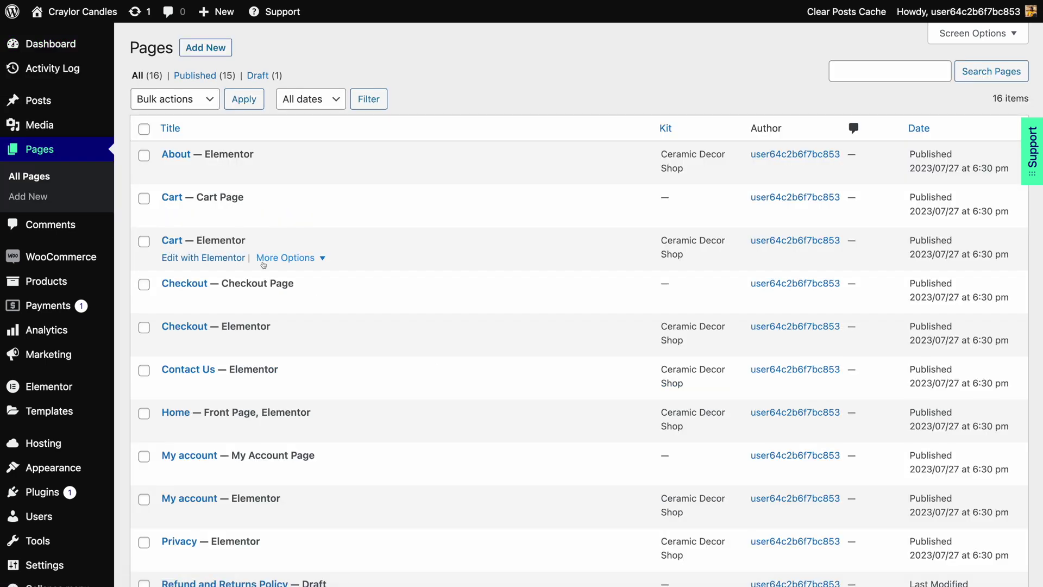
scroll(282, 326, down, 3)
scroll(282, 278, down, 3)
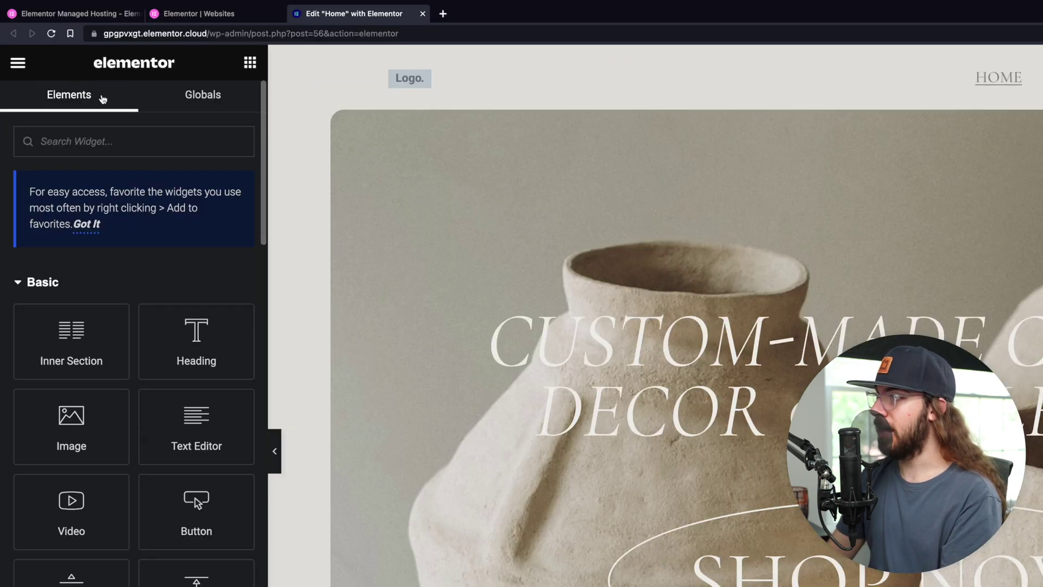
- Find the About page with Finder and open it for editing
click(26, 65)
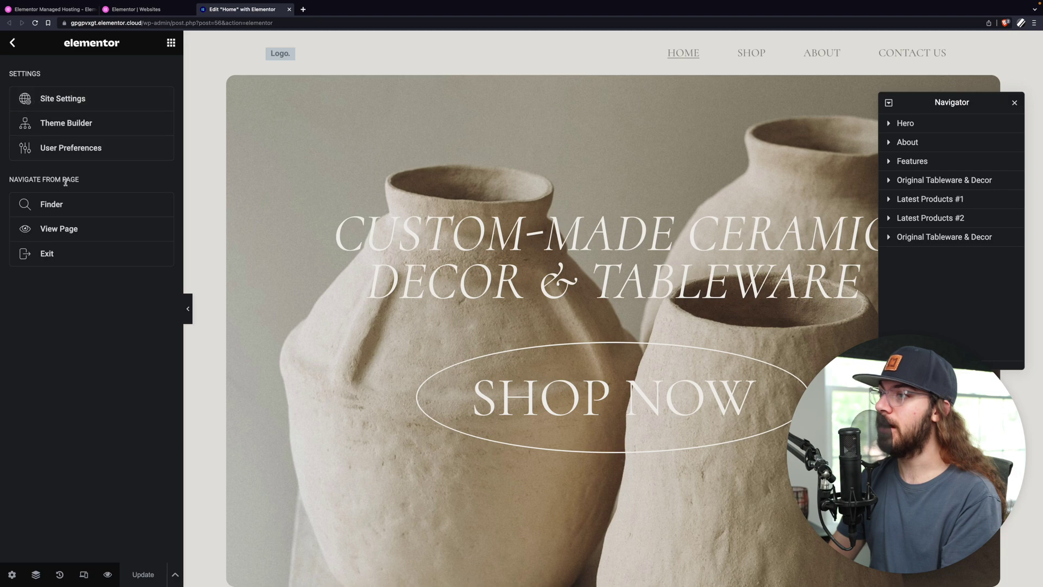
click(75, 205)
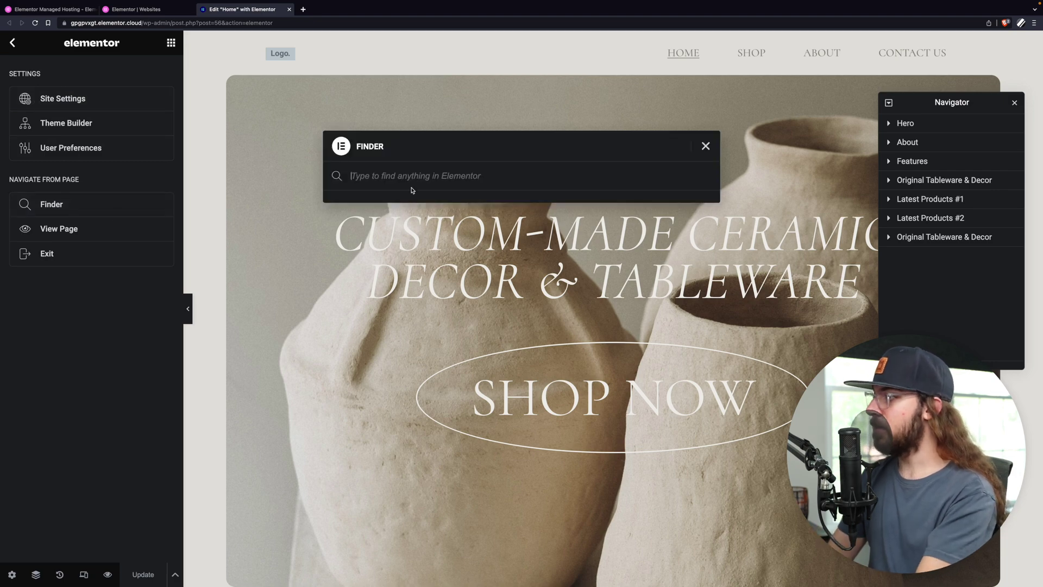
text(About)
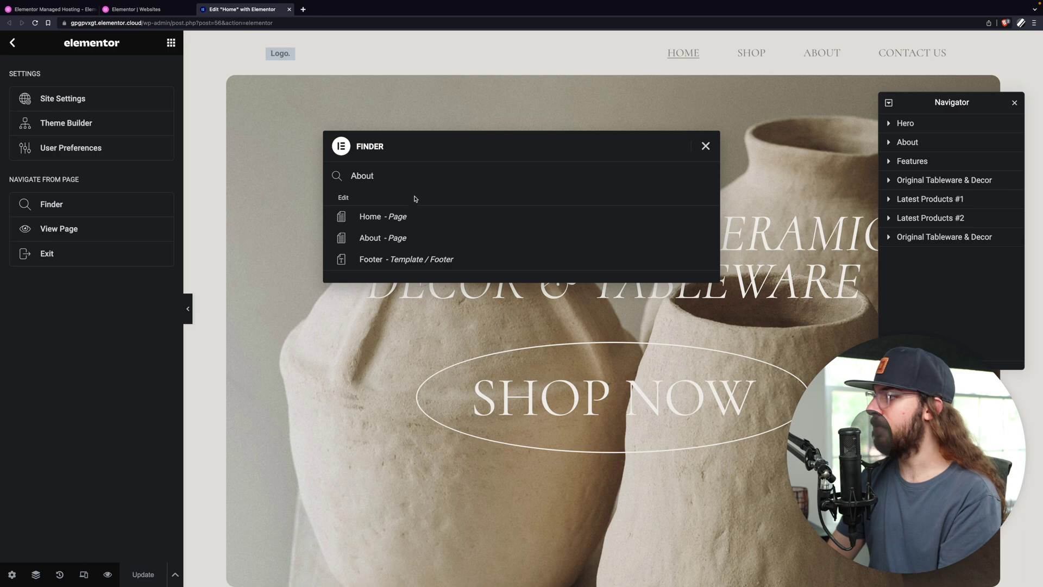
click(425, 239)
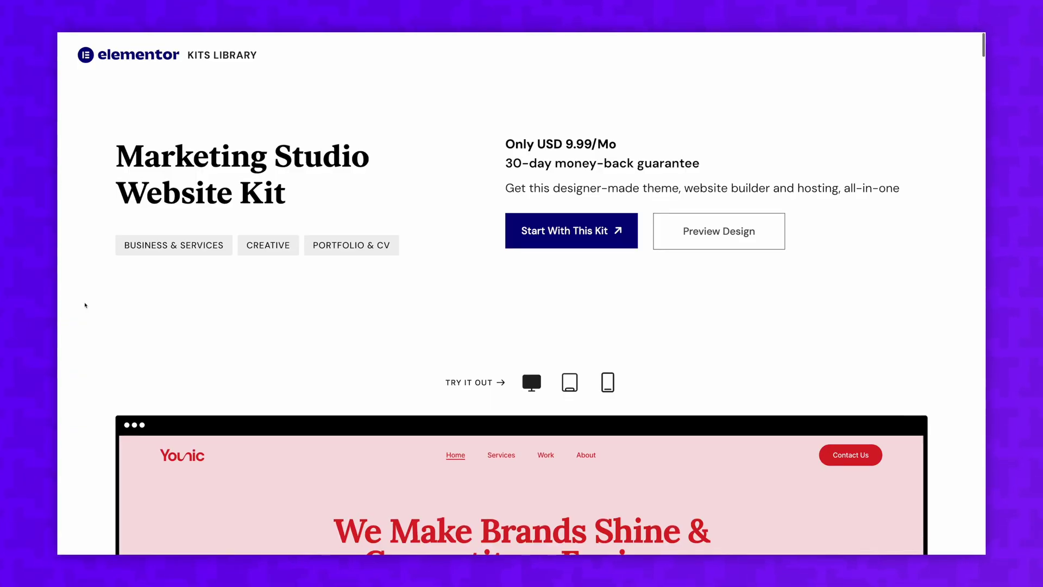
scroll(85, 306, down, 5)
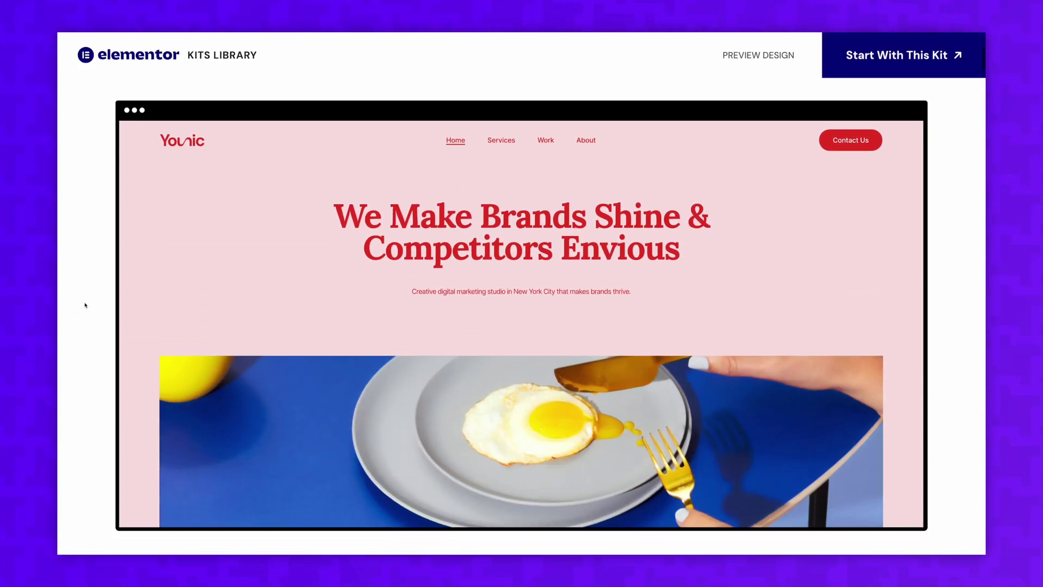
scroll(85, 305, down, 4)
scroll(85, 306, down, 4)
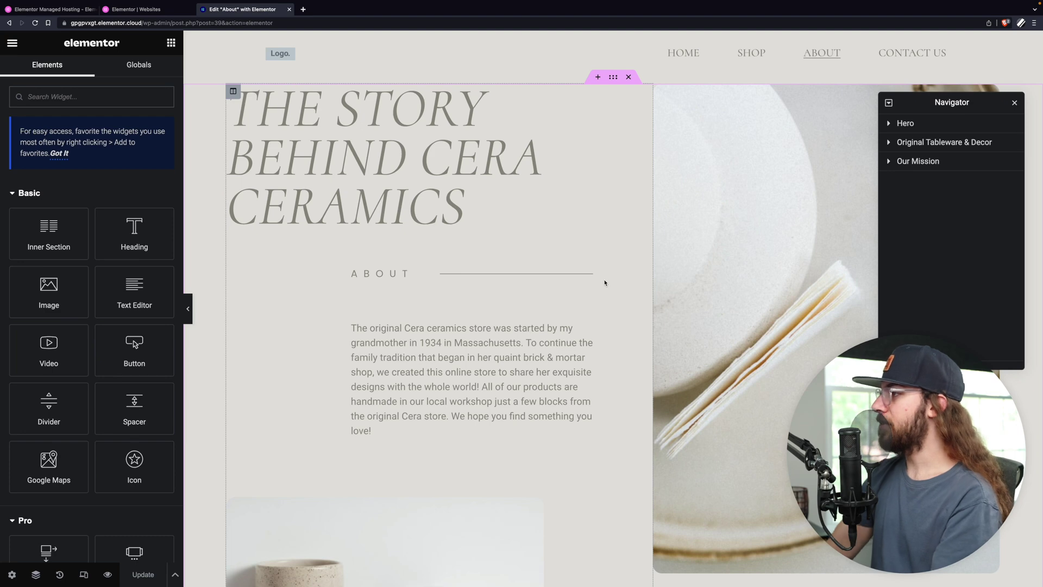
- Open the template library from the empty area below the About page's last section and browse its blocks
scroll(605, 282, down, 15)
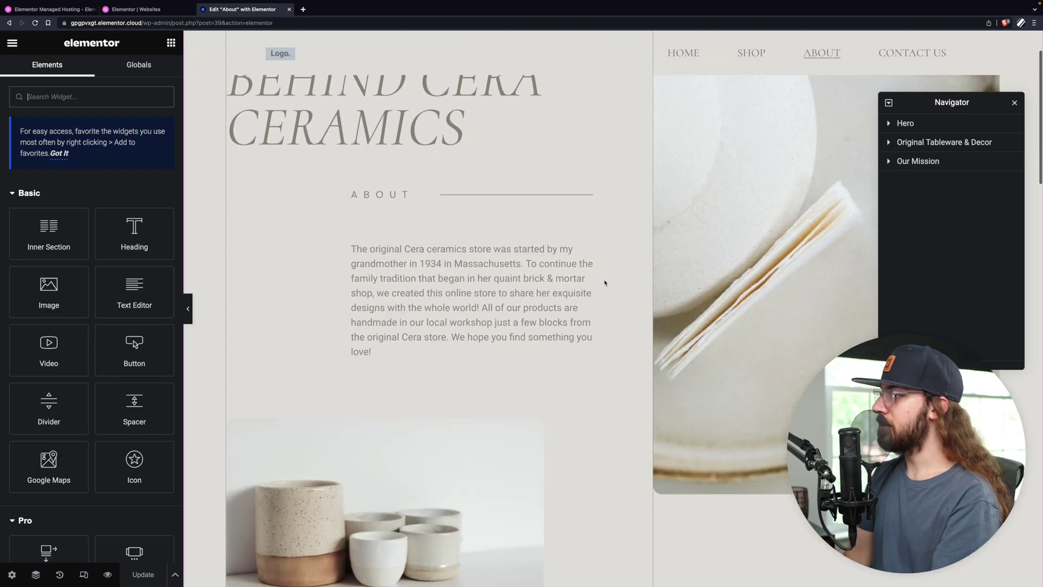
scroll(605, 282, down, 7)
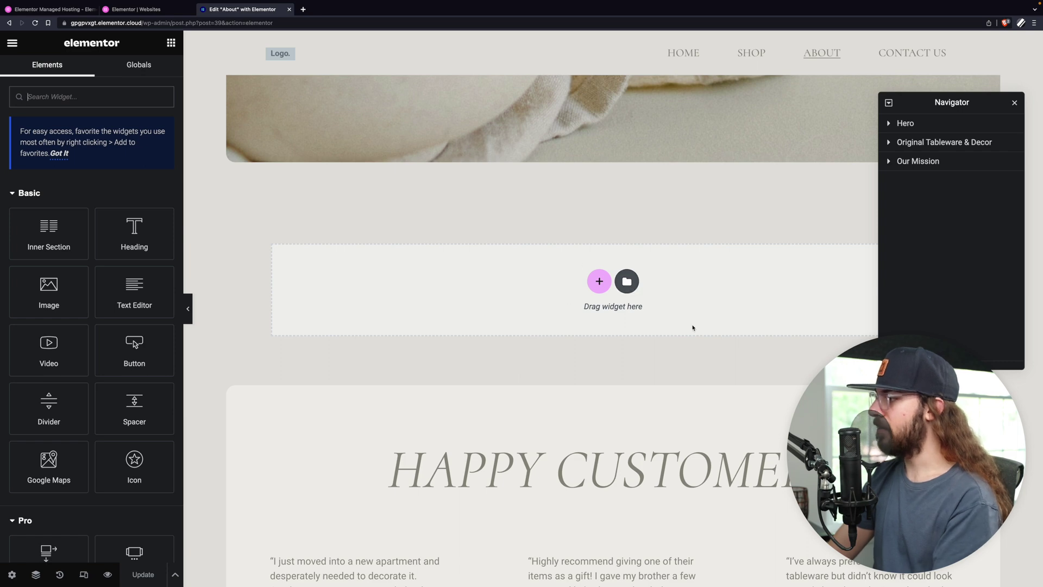
click(628, 283)
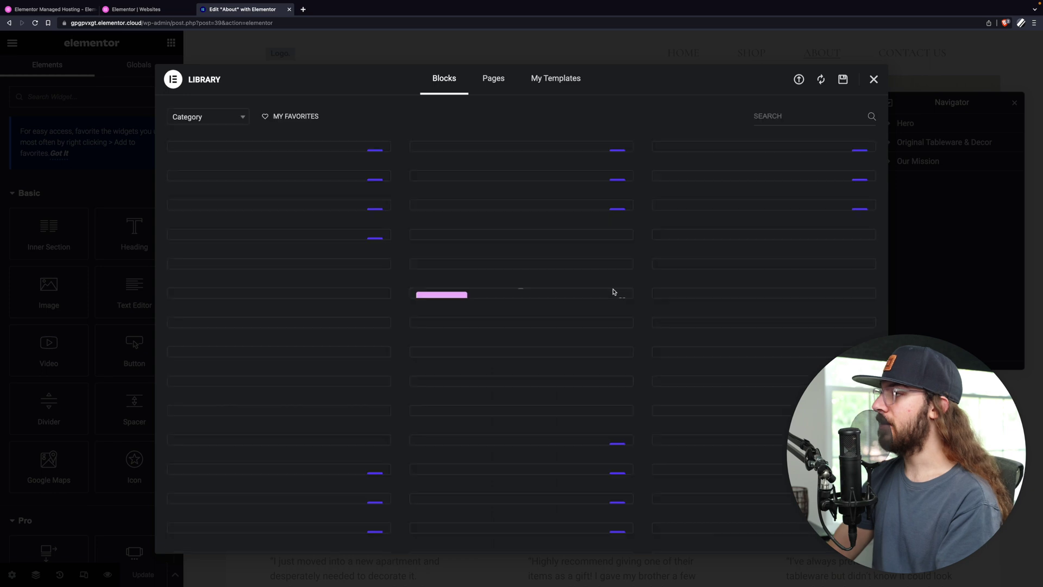
scroll(613, 292, down, 5)
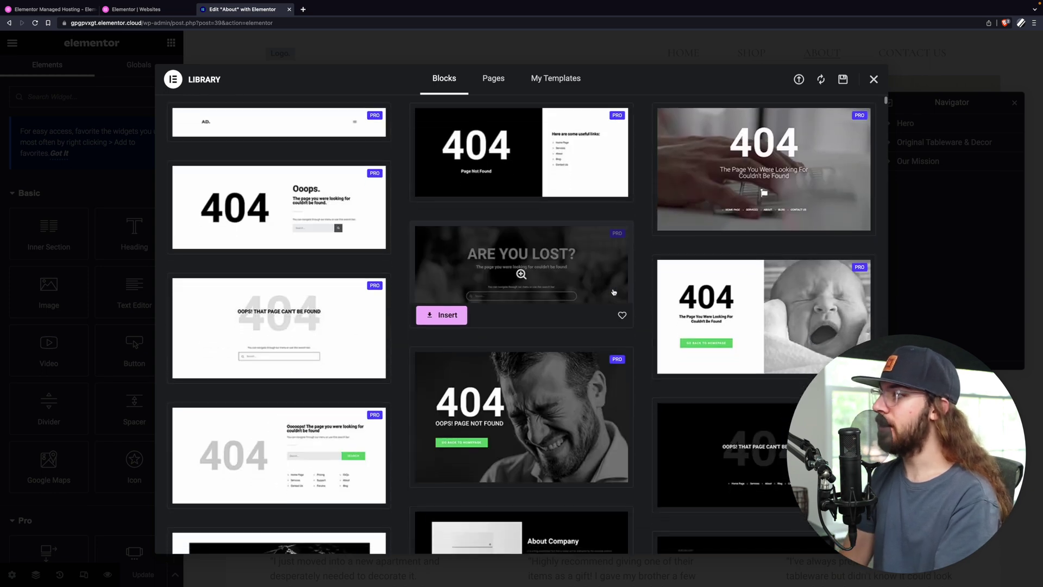
scroll(612, 291, down, 10)
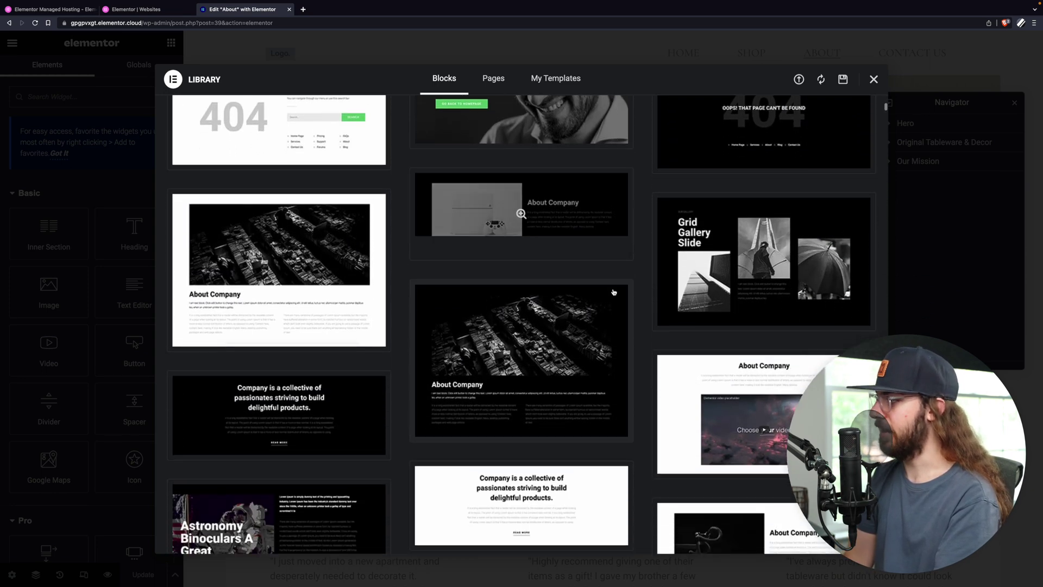
scroll(614, 292, down, 3)
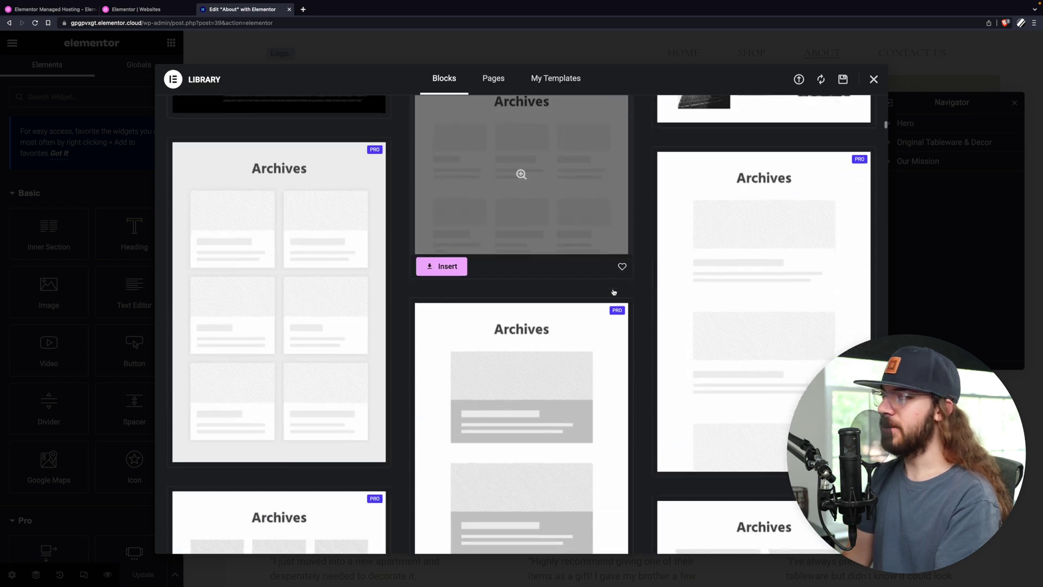
scroll(613, 293, up, 15)
scroll(613, 292, up, 3)
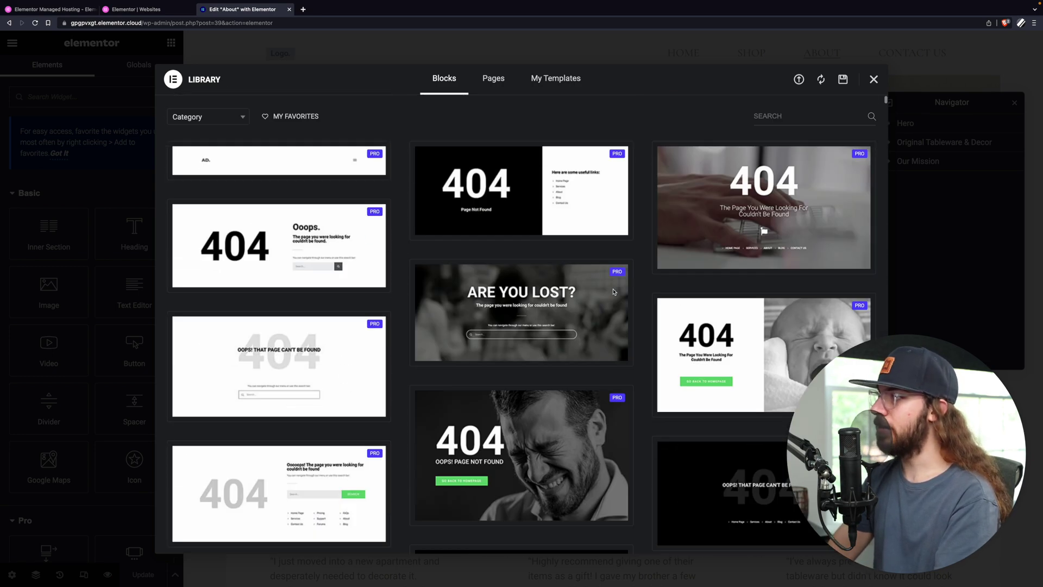
- Filter the library blocks to the Call To Action category and insert the founder quote block with the tower image
click(223, 120)
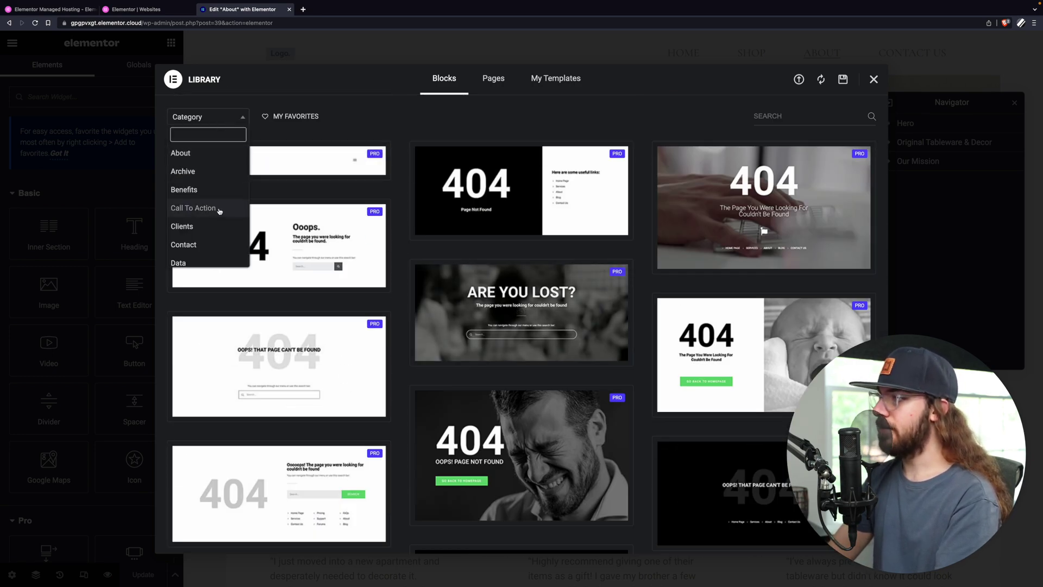
scroll(212, 206, down, 2)
scroll(219, 210, down, 5)
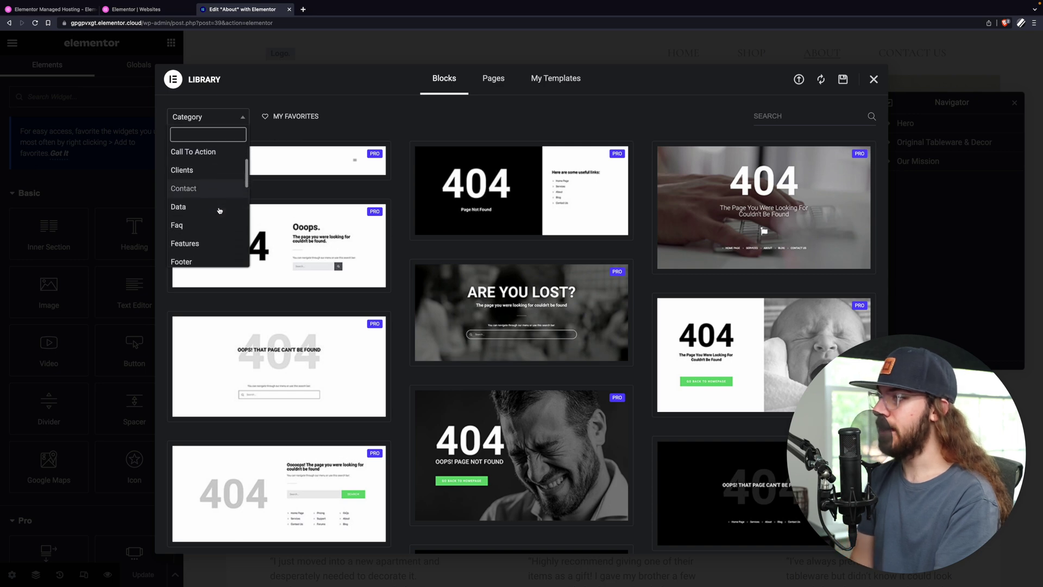
scroll(219, 210, down, 5)
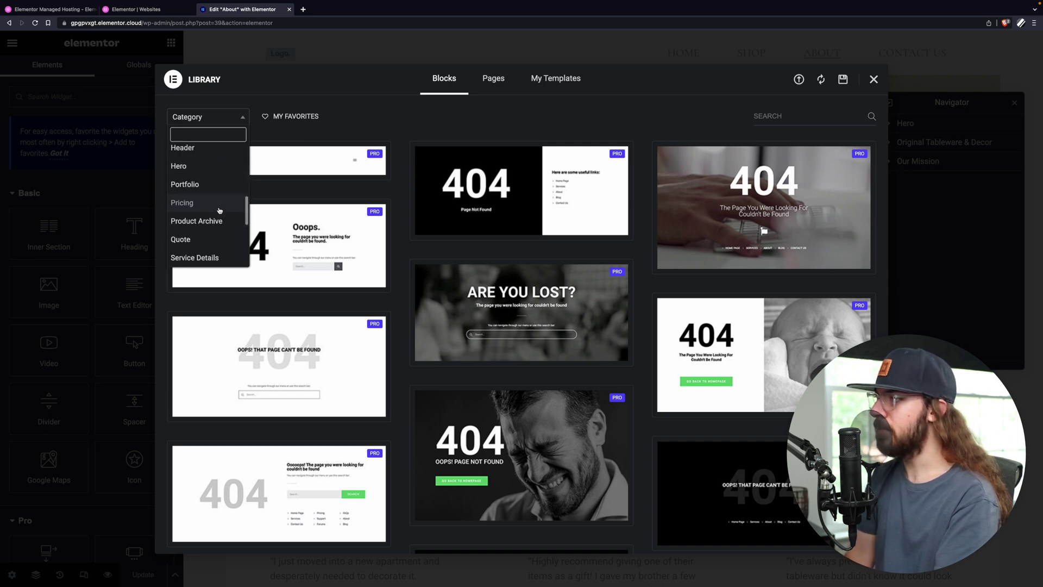
scroll(219, 211, up, 10)
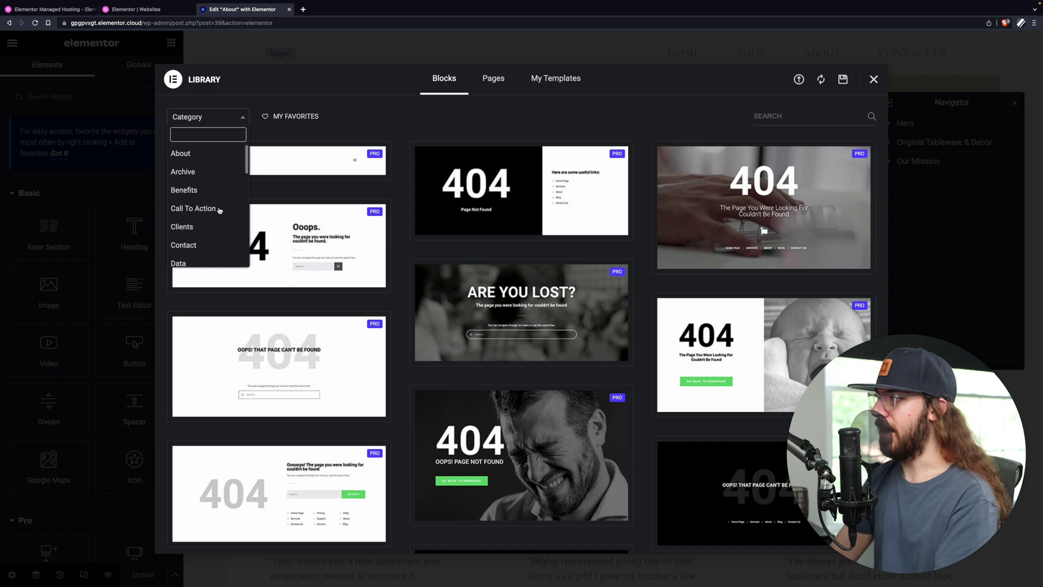
click(217, 209)
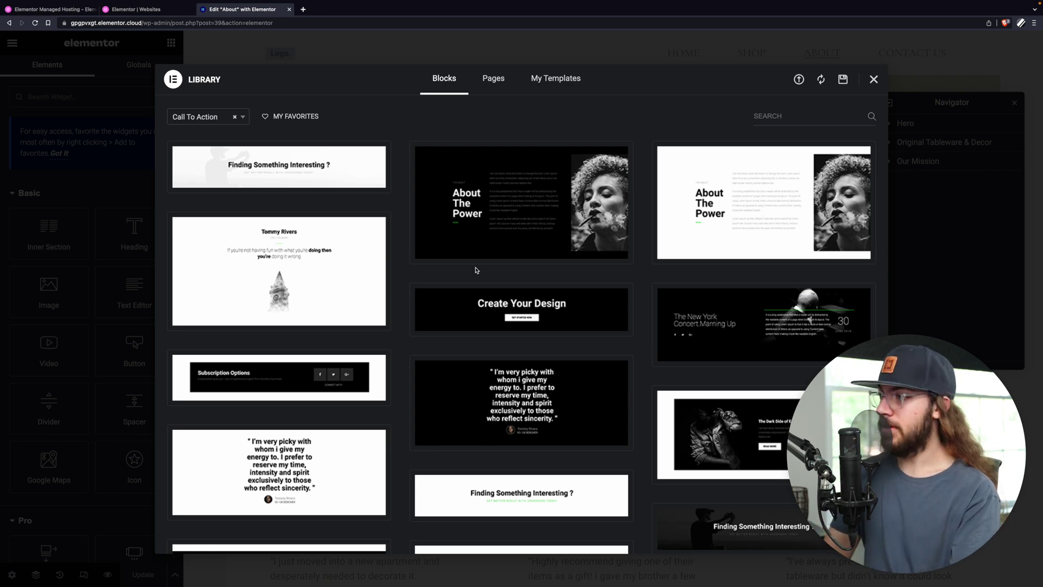
mouse_move(339, 280)
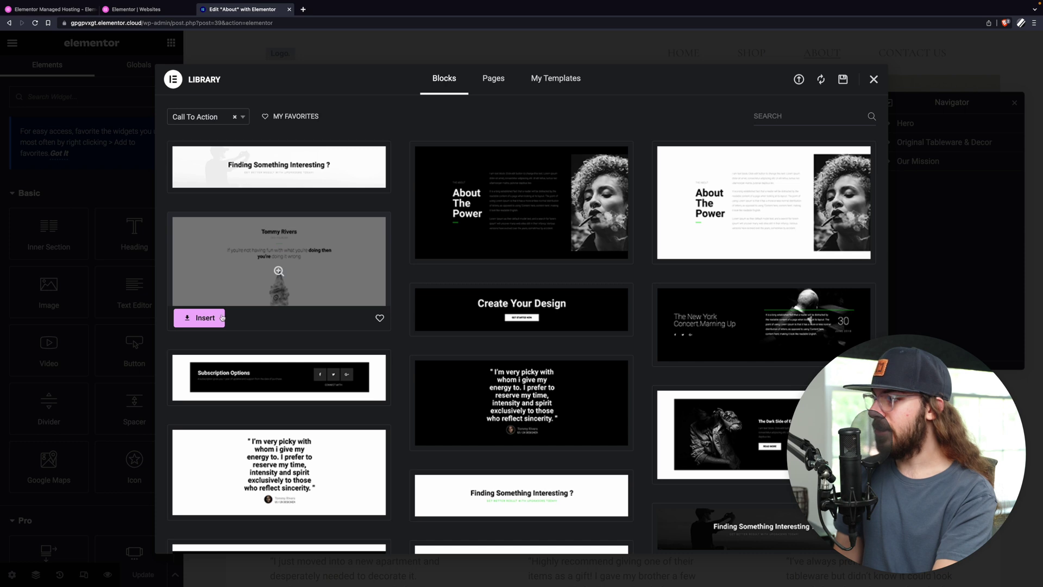
click(211, 319)
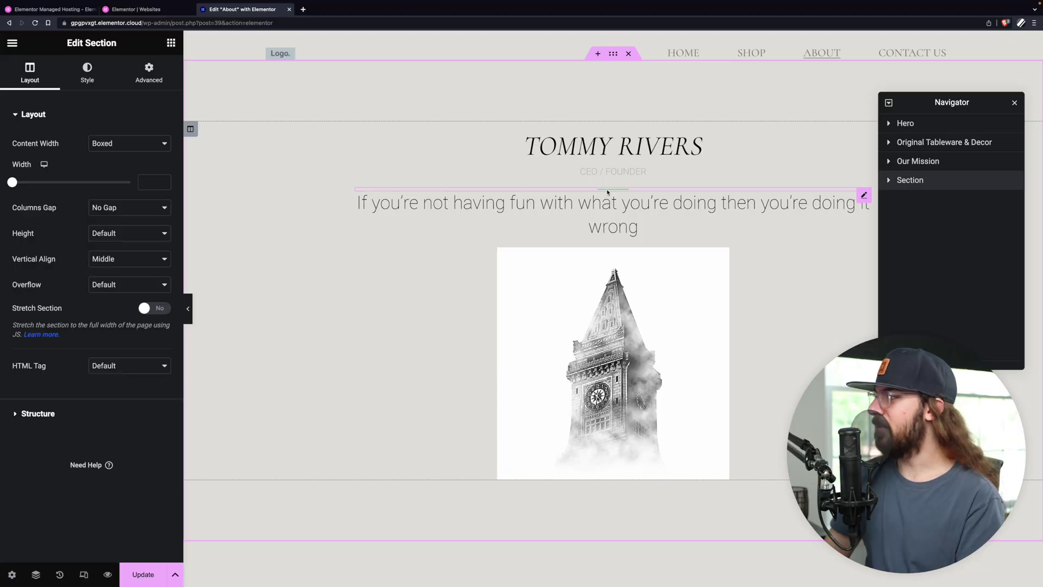
- Open the style settings of the green divider in the inserted quote block
click(607, 191)
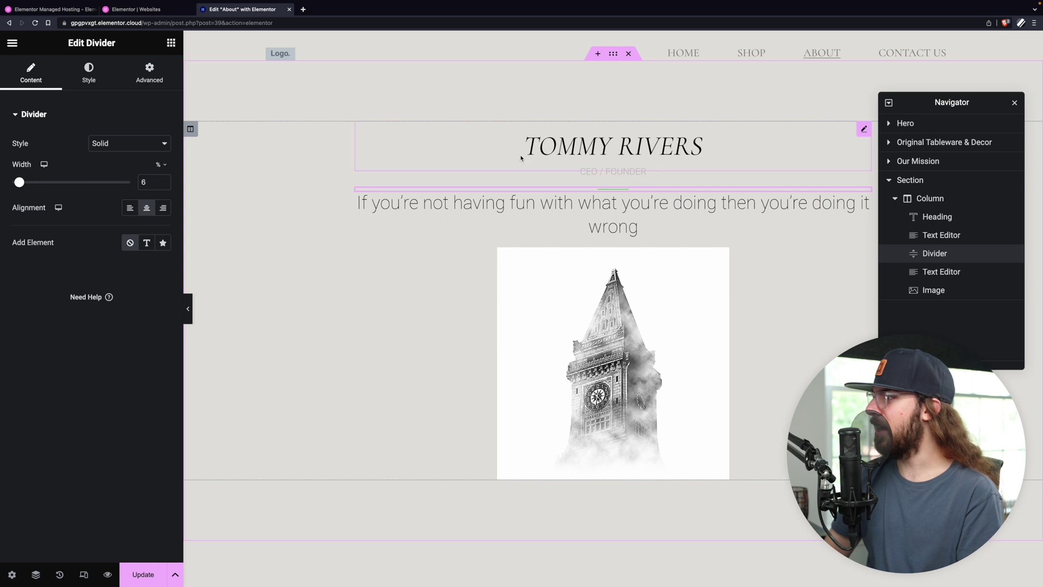
click(102, 79)
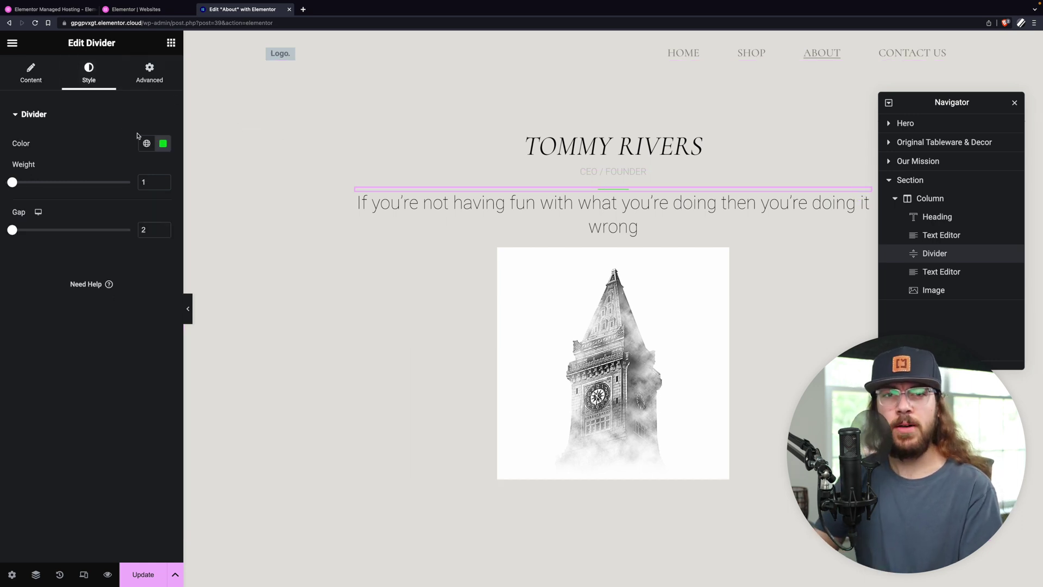
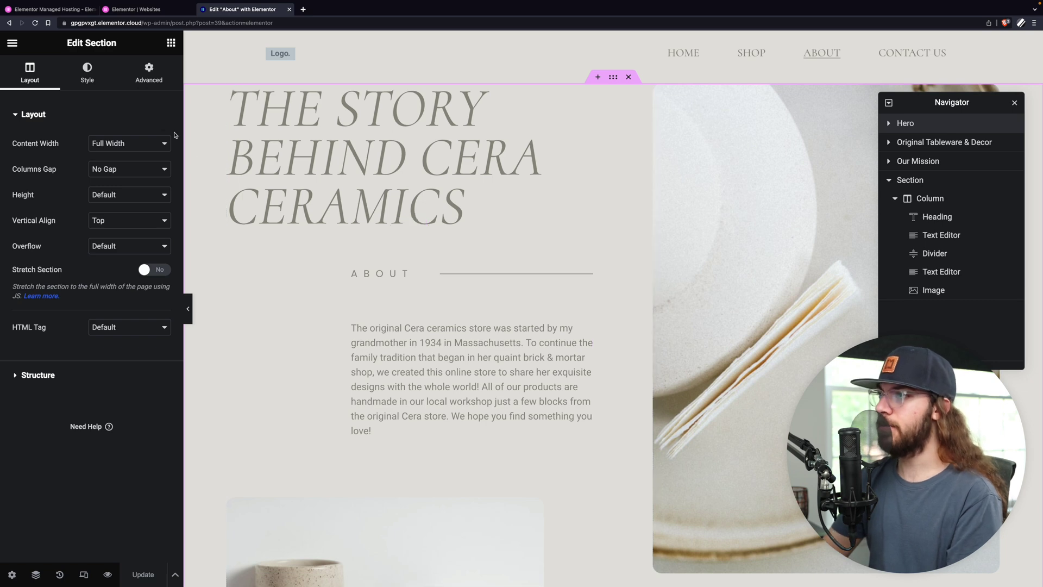
- Change the site's global Links color to yellow #EAC41D
click(13, 44)
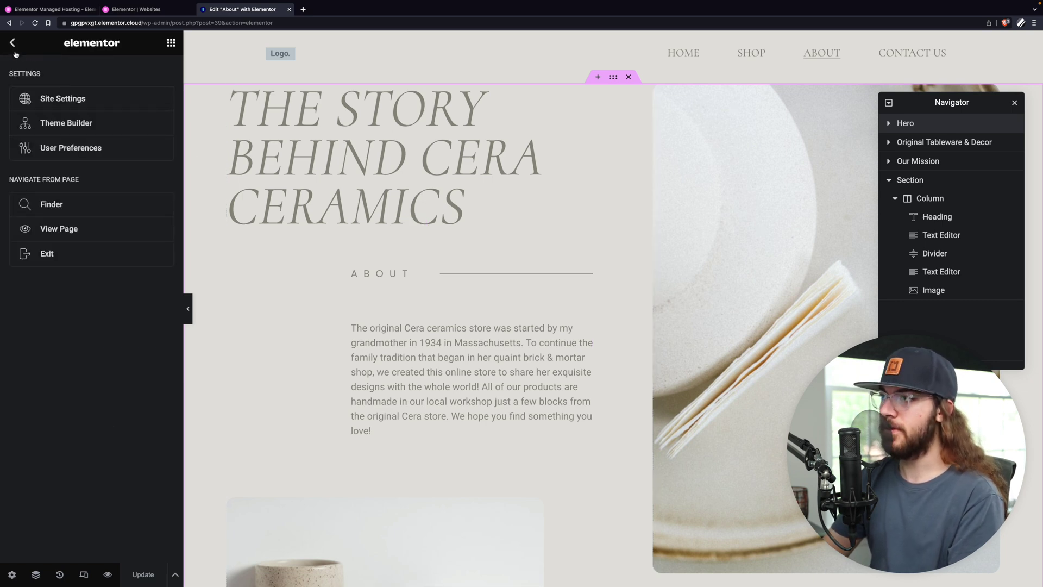
click(95, 105)
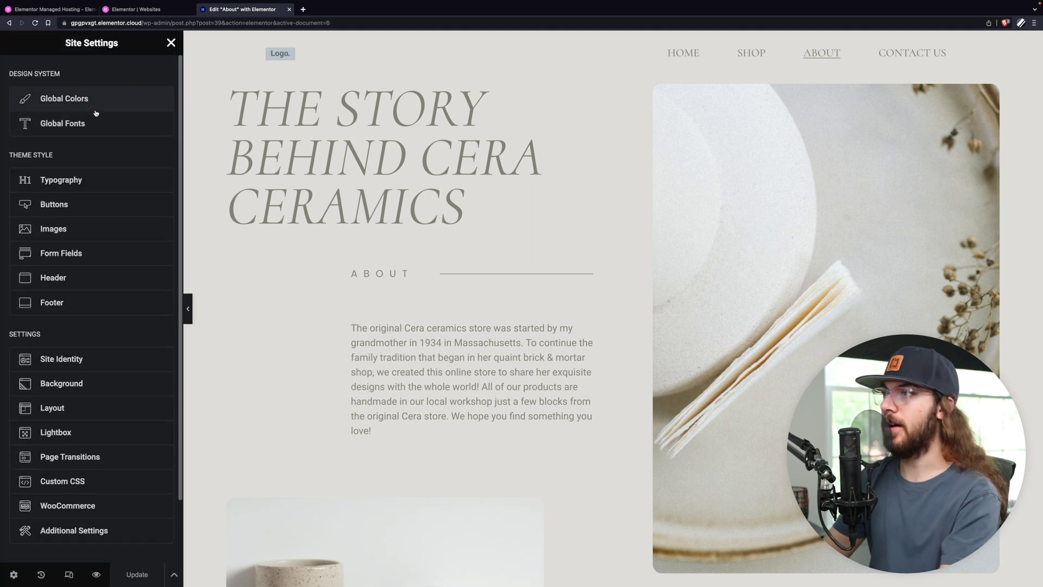
click(90, 111)
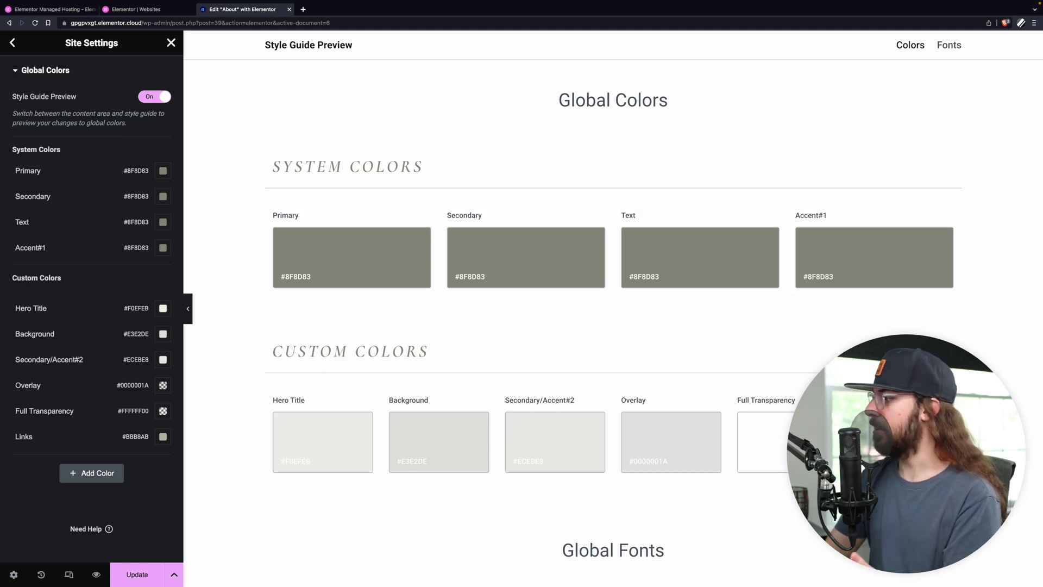
scroll(896, 369, down, 2)
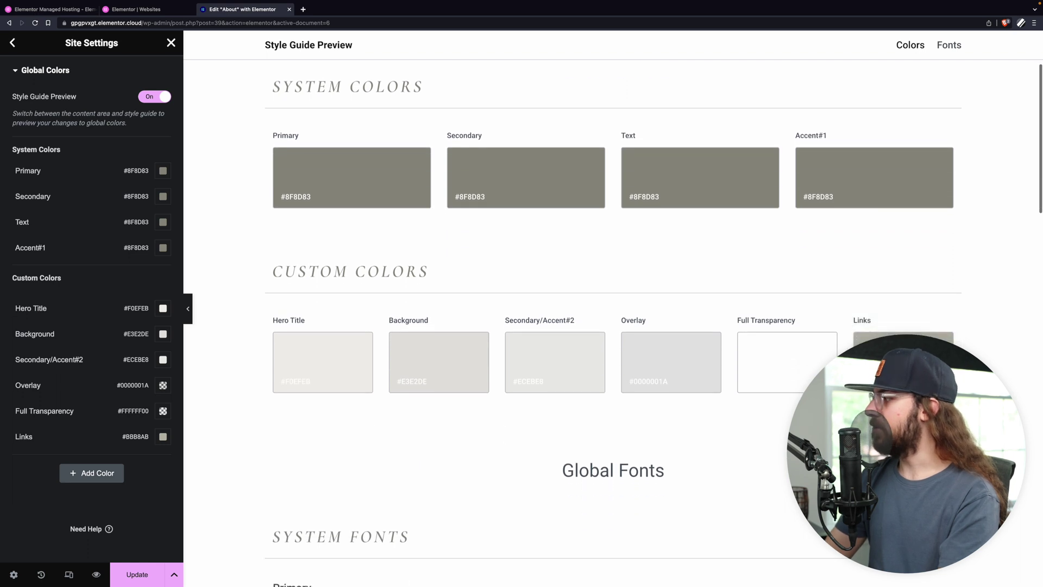
click(903, 369)
drag(179, 348, 216, 285)
click(336, 373)
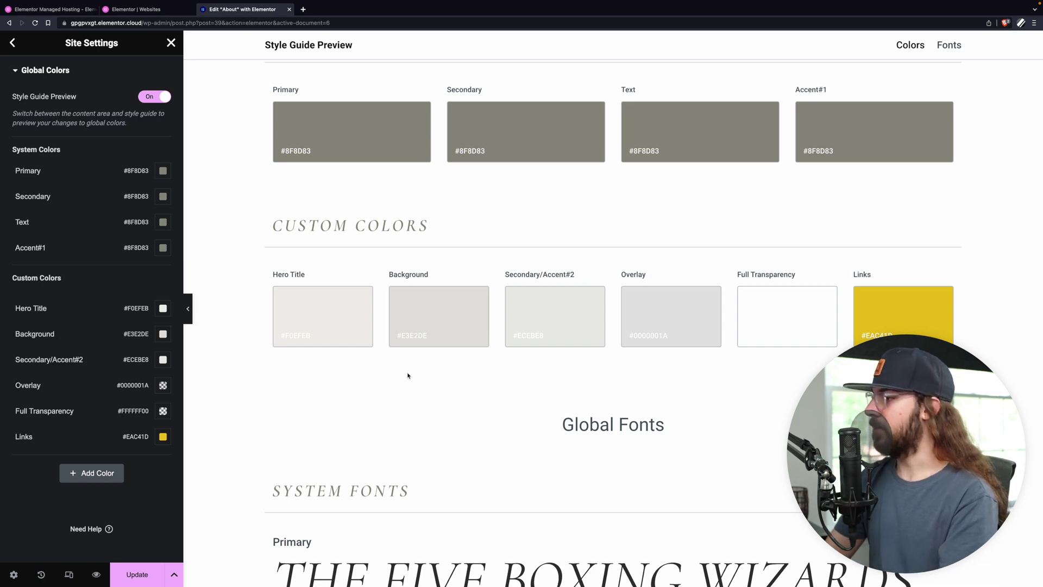
- Look through the global fonts in the style guide preview and inspect the Hero Title typography settings
scroll(411, 383, down, 6)
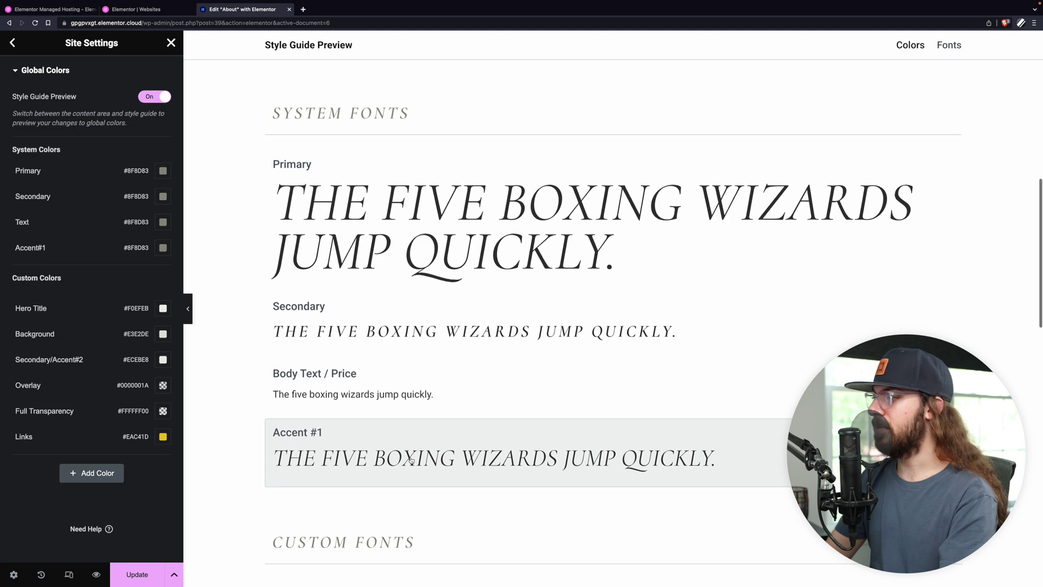
scroll(411, 458, down, 2)
scroll(411, 459, down, 3)
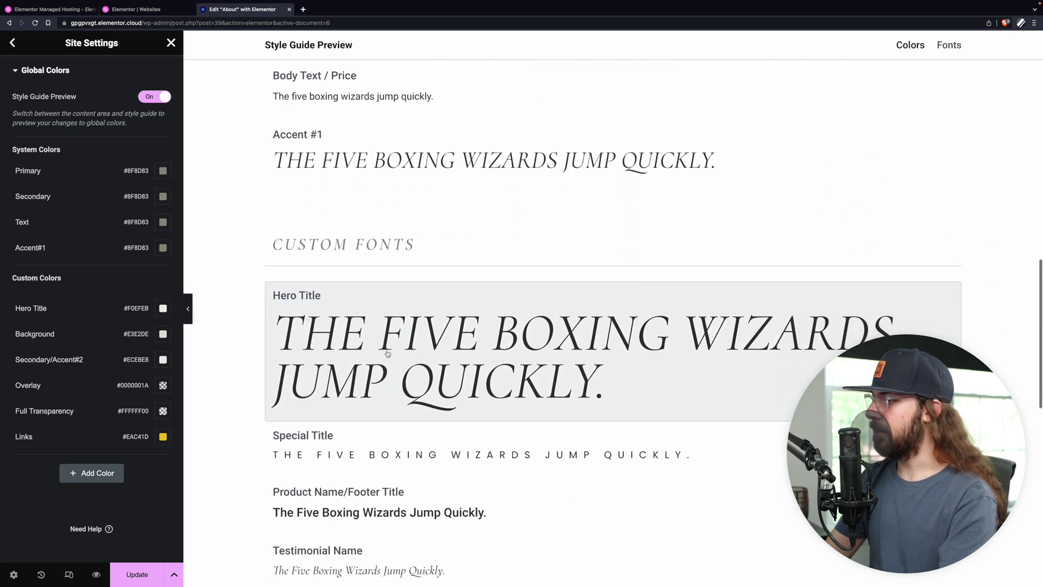
click(387, 353)
scroll(104, 260, down, 1)
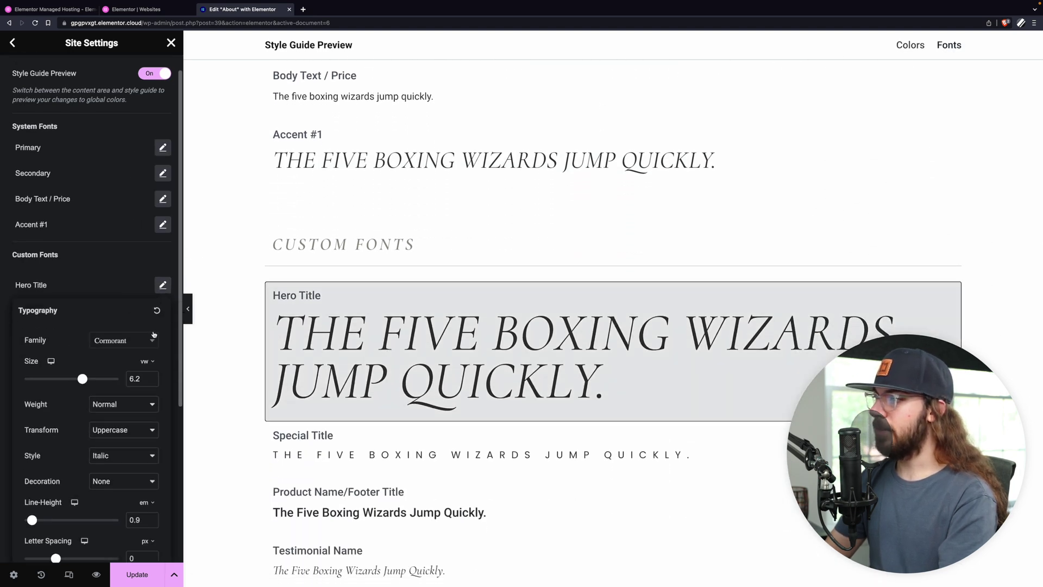
click(109, 238)
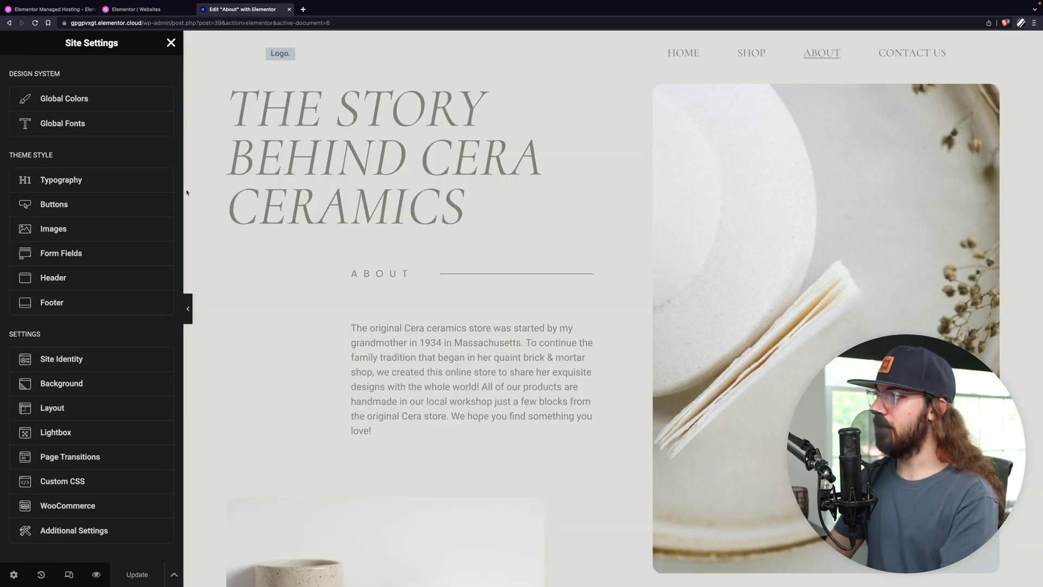
- Review the site identity settings and open the site-wide header settings
click(71, 355)
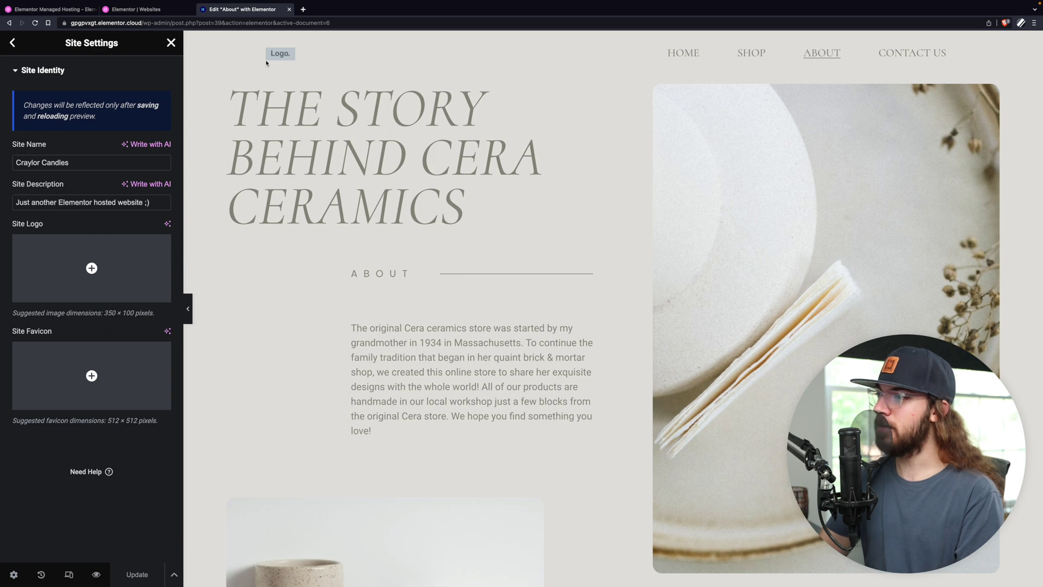
key(Escape)
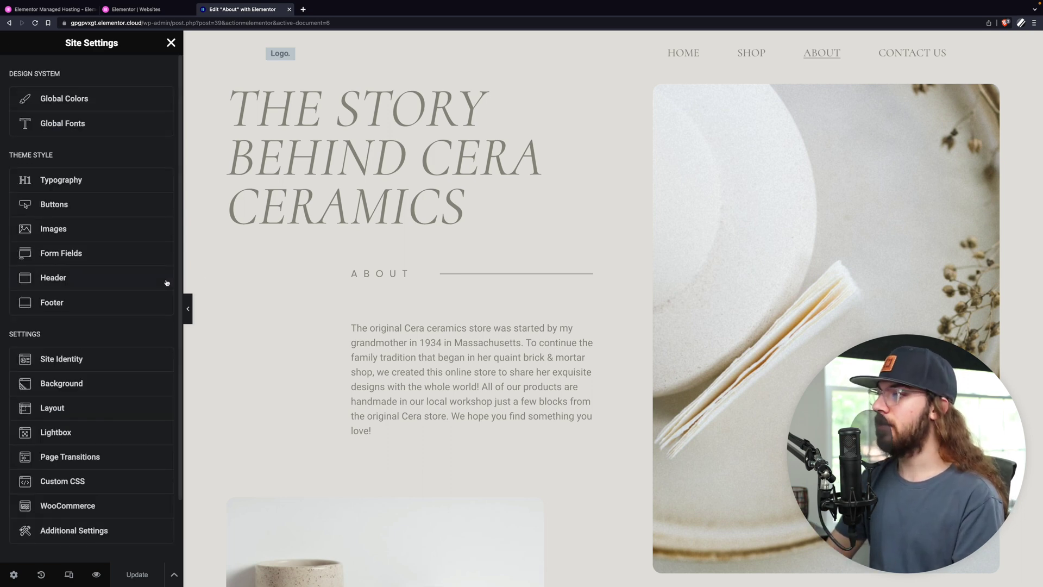
click(147, 279)
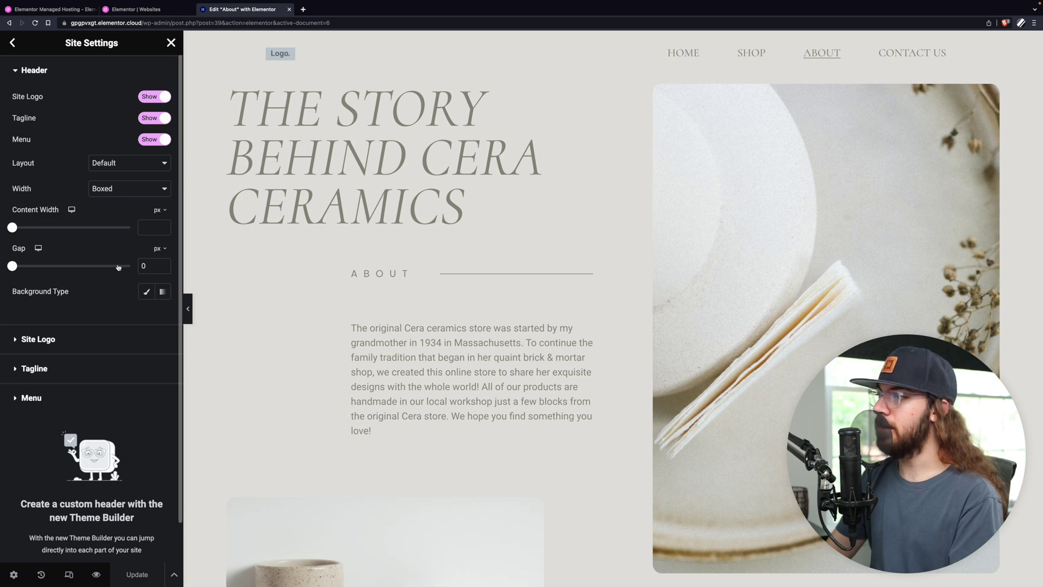
- Open the existing Header template from the Theme Builder for editing and select its navigation menu
scroll(74, 420, down, 2)
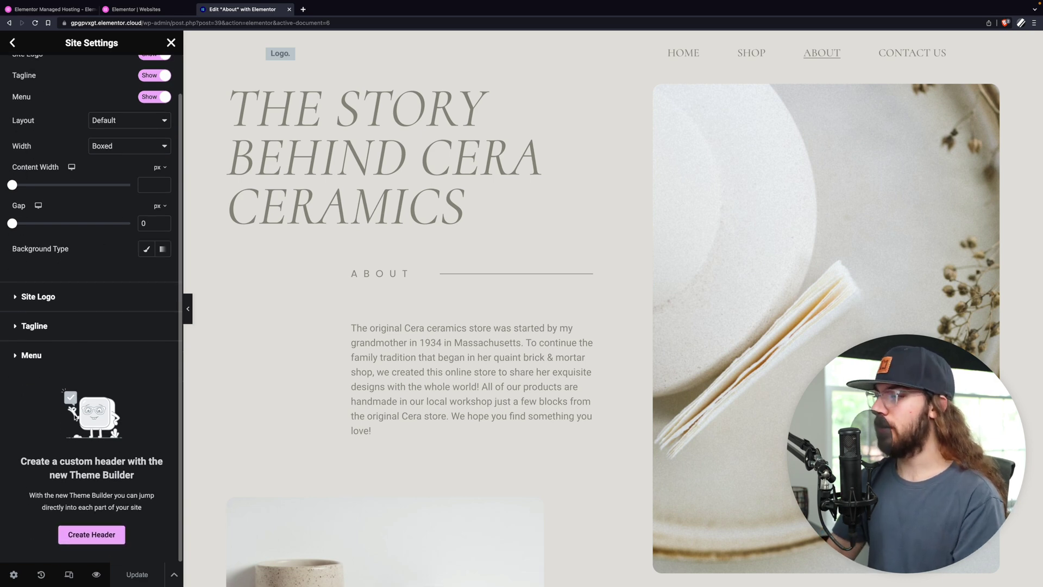
click(92, 537)
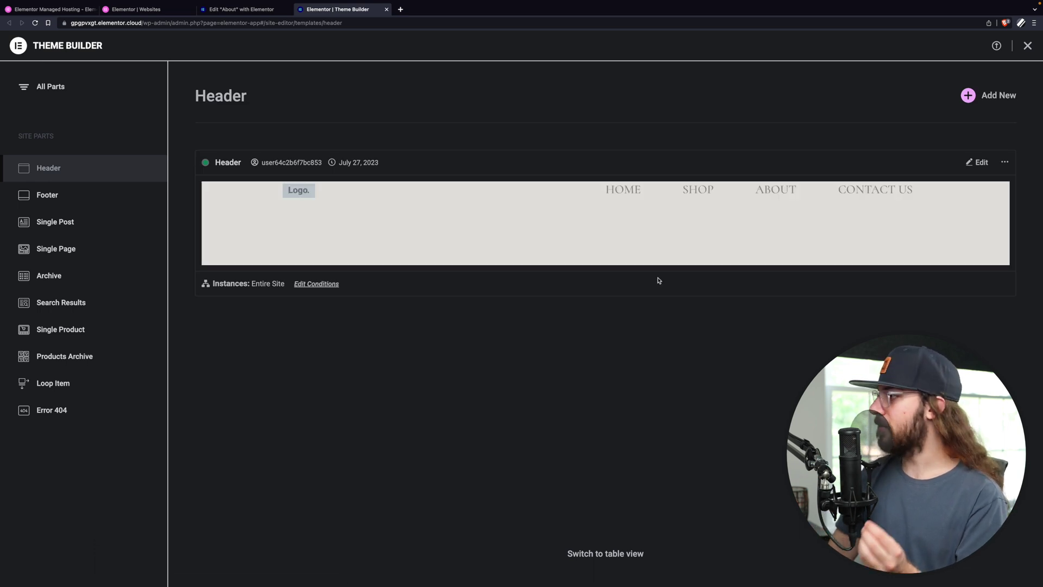
click(973, 165)
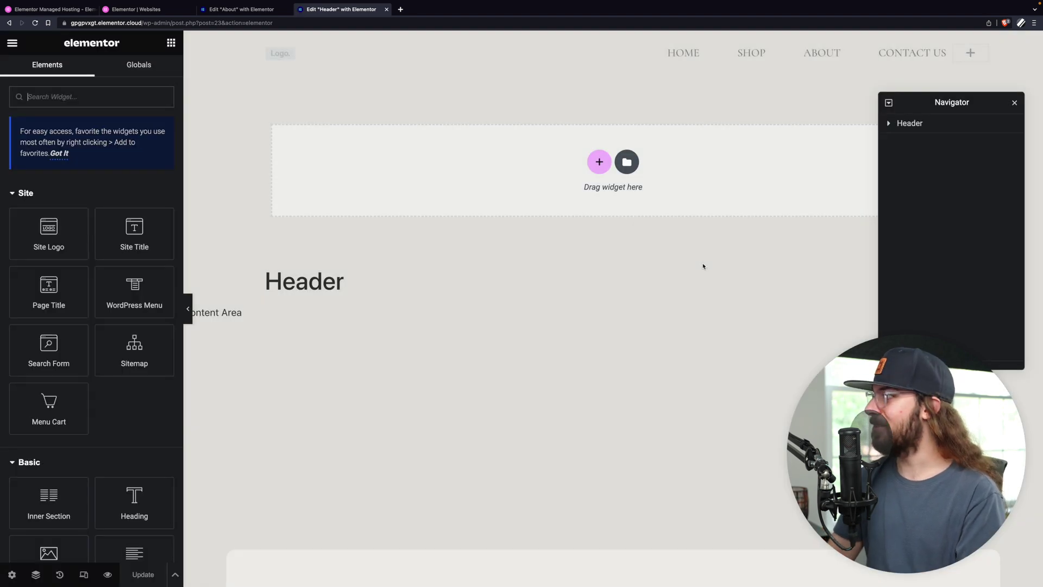
click(698, 55)
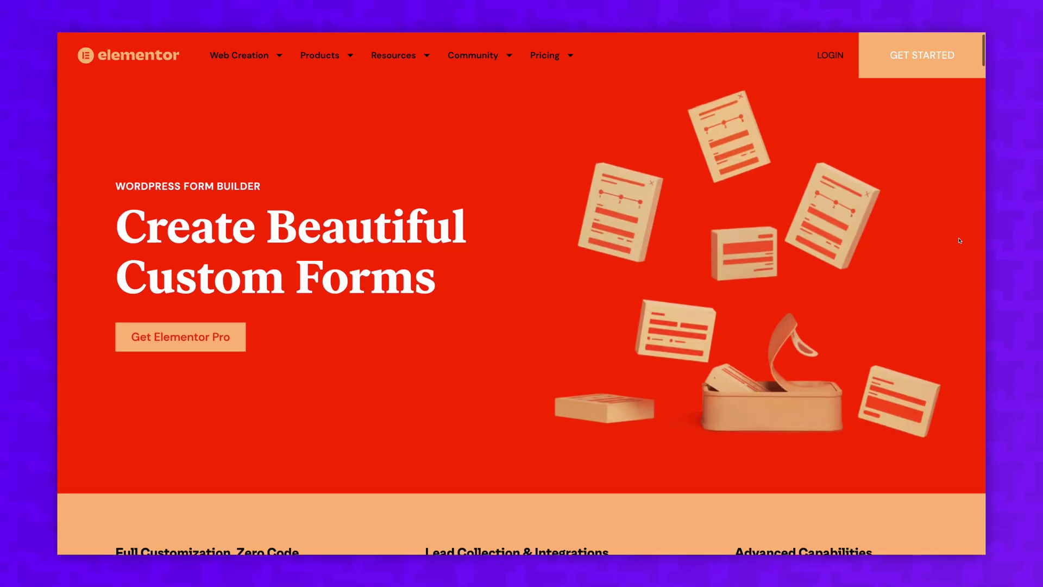
- Look through Elementor's WordPress form builder page, covering its capabilities, contact form example and form designs
scroll(959, 241, down, 2)
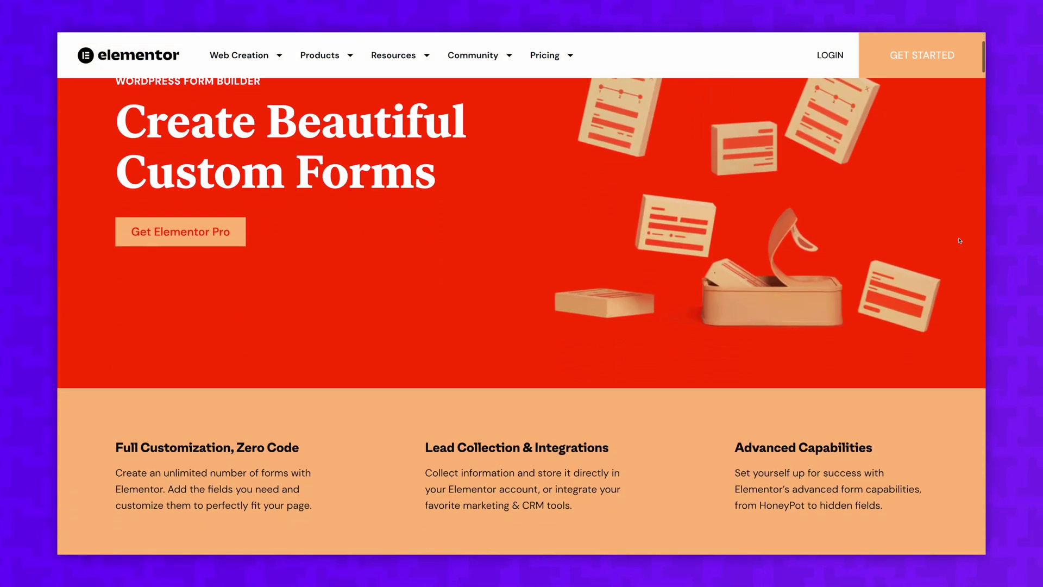
scroll(960, 241, down, 6)
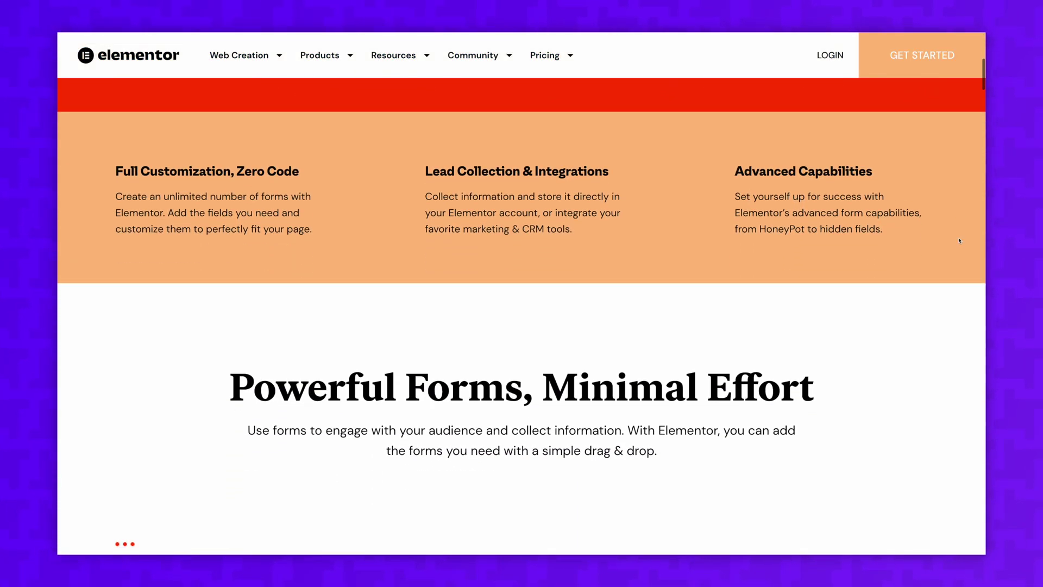
scroll(960, 241, down, 4)
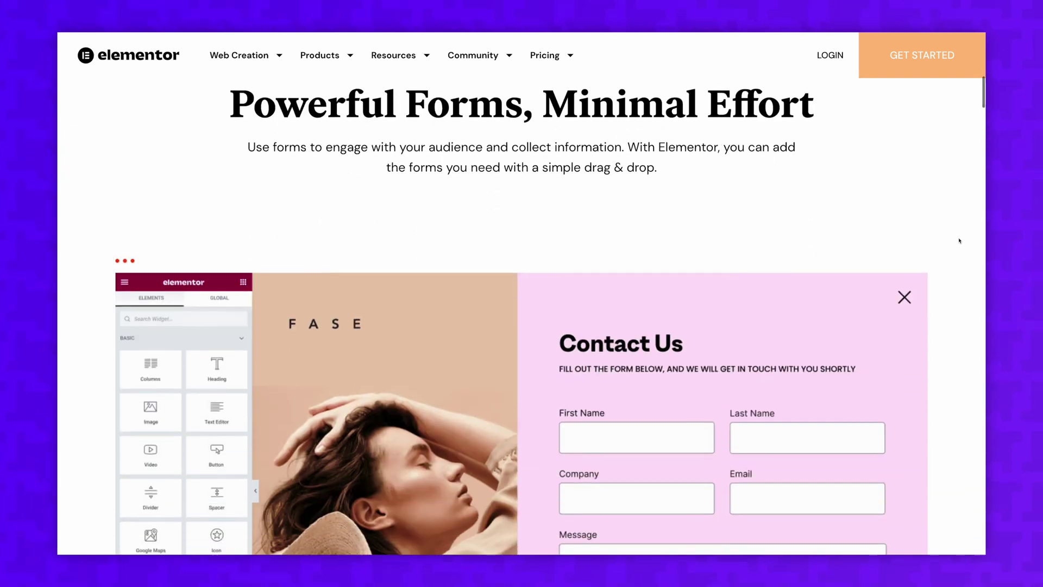
scroll(960, 240, down, 8)
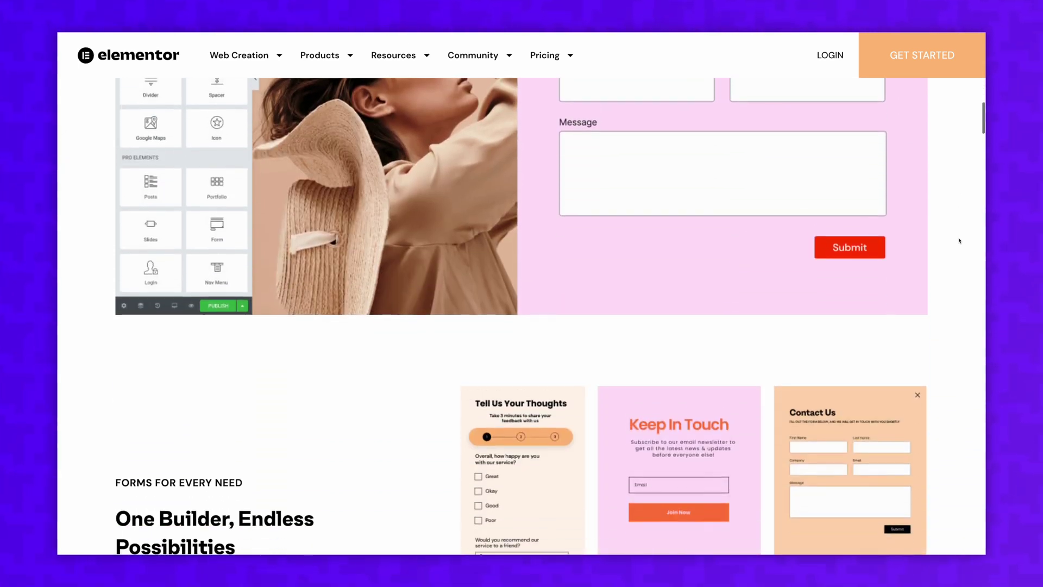
scroll(959, 241, down, 5)
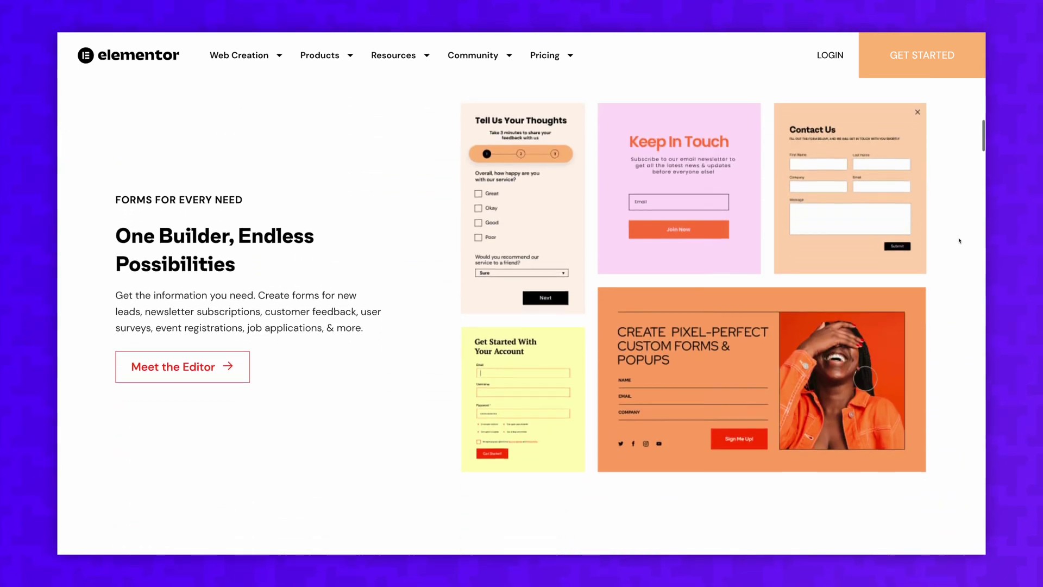
scroll(959, 241, down, 4)
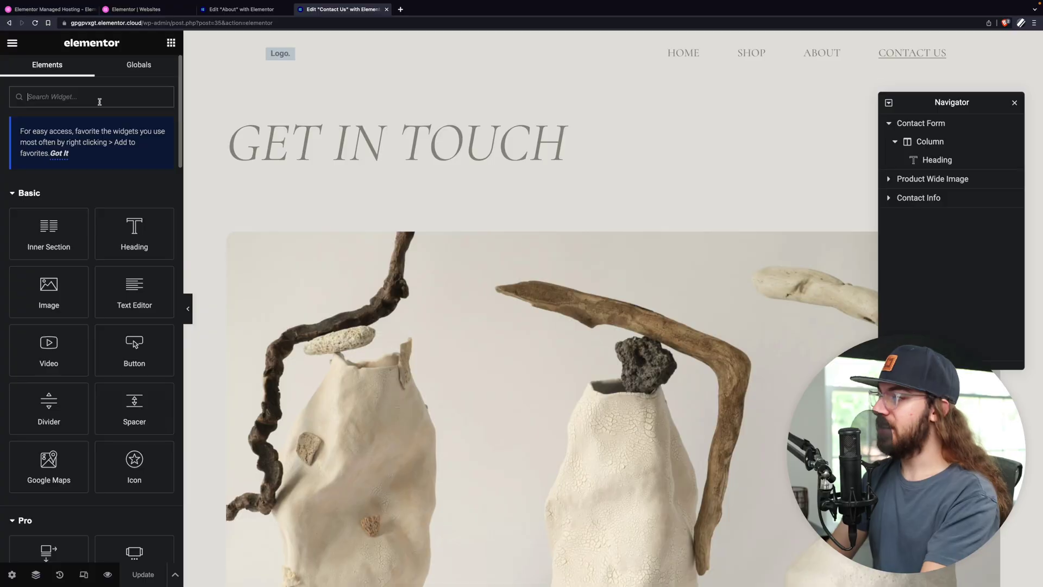
- Add a Form widget below the "Get in Touch" heading on the Contact Us page
click(100, 102)
text(Form)
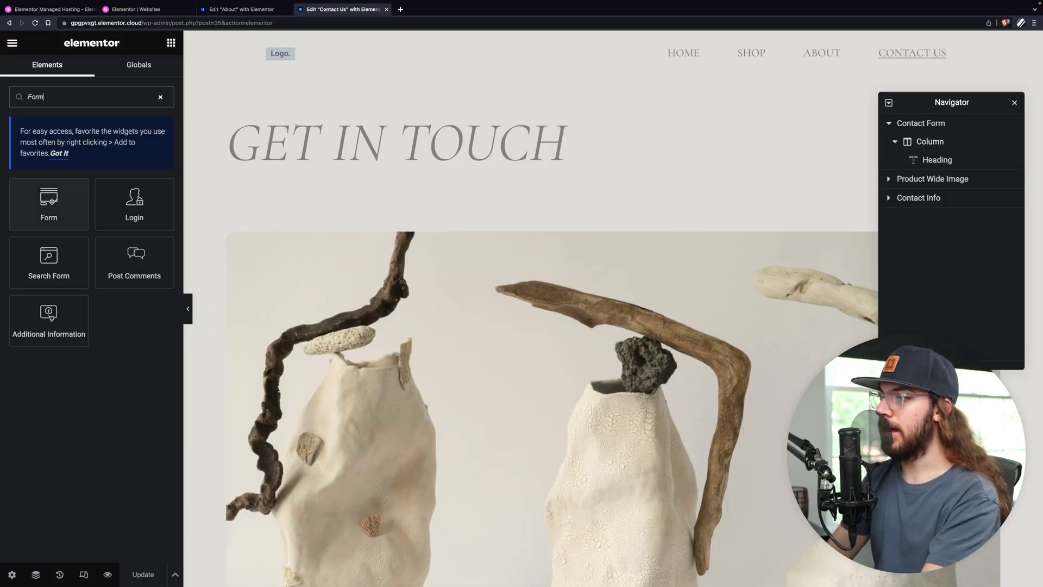
drag(49, 202, 289, 186)
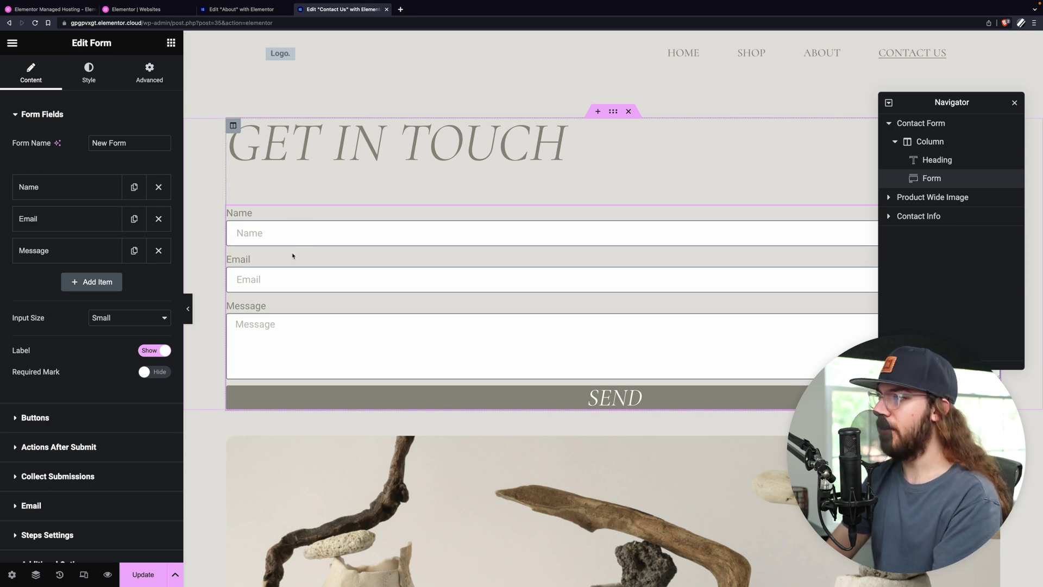
- Try a fourth form field with the Radio and Checkbox types, and remove that field again
click(88, 282)
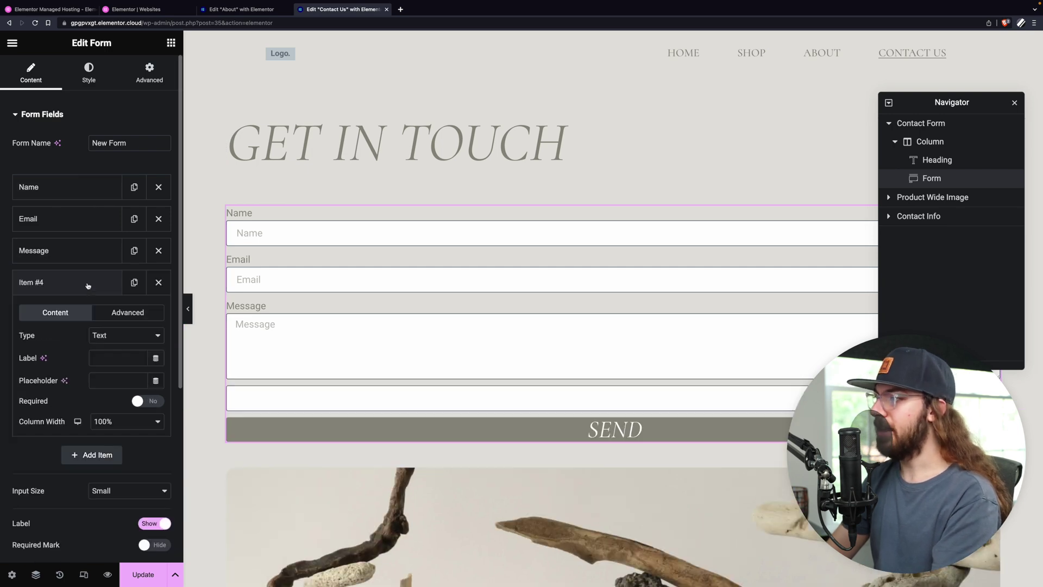
click(130, 334)
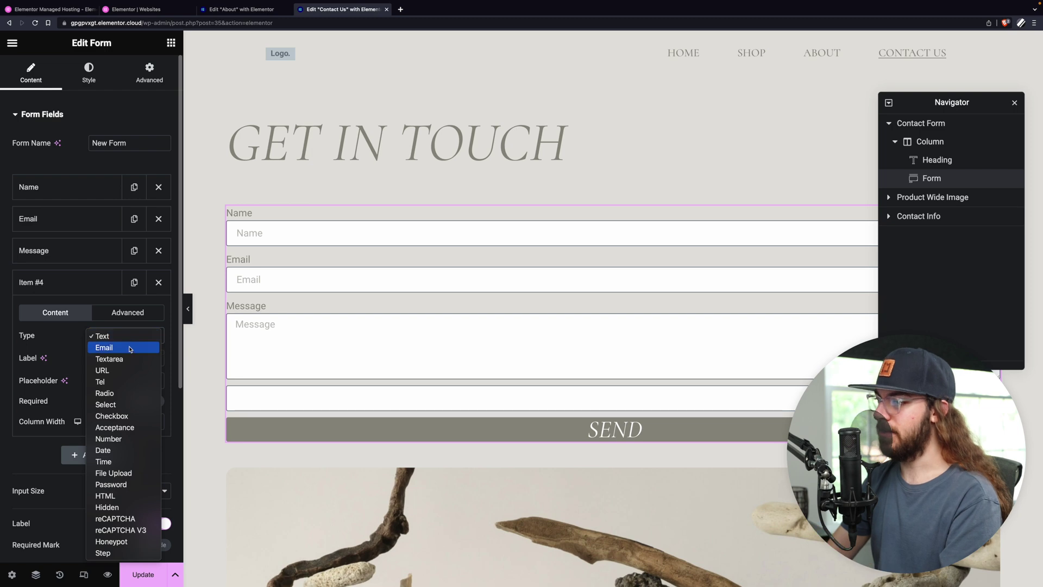
click(129, 393)
click(121, 335)
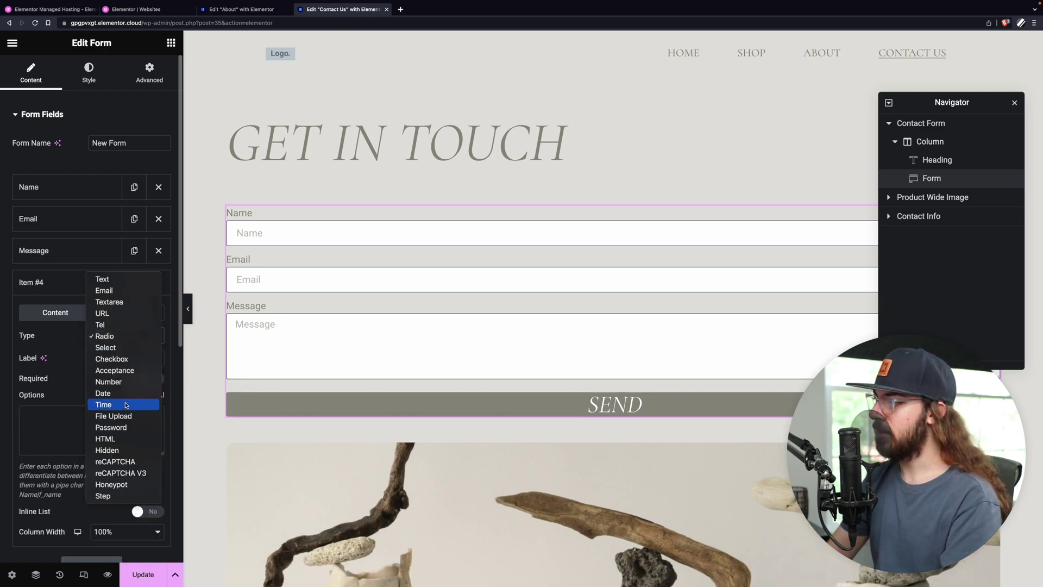
click(125, 359)
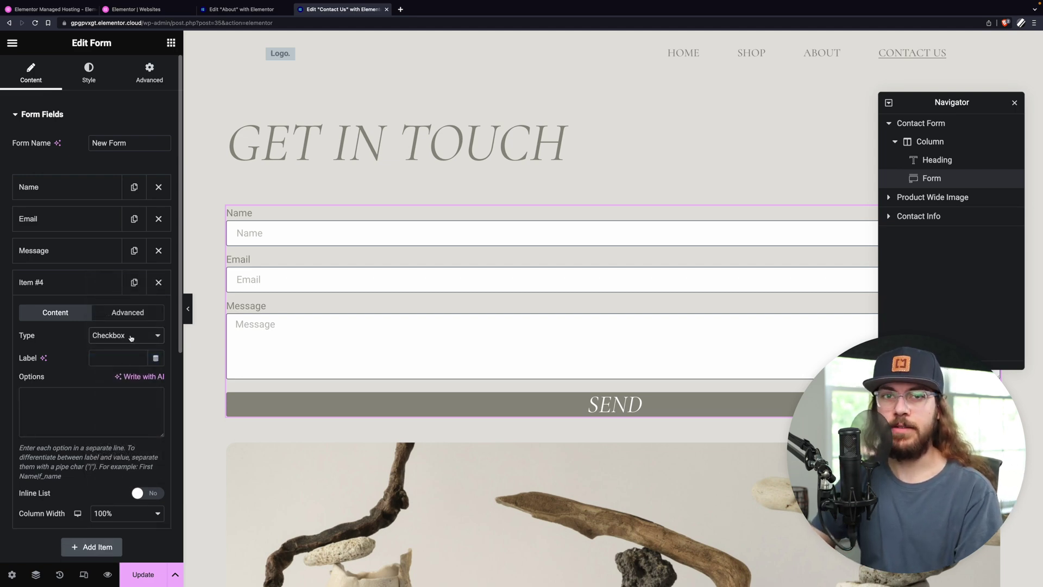
click(158, 282)
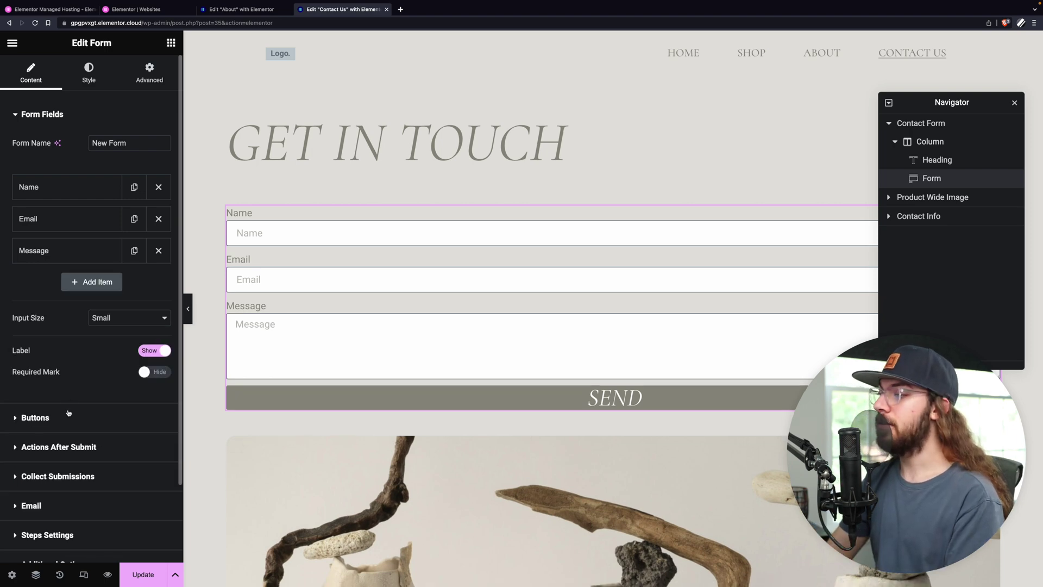
- Add MailChimp to the contact form's actions after submit and open the MailChimp settings
click(73, 446)
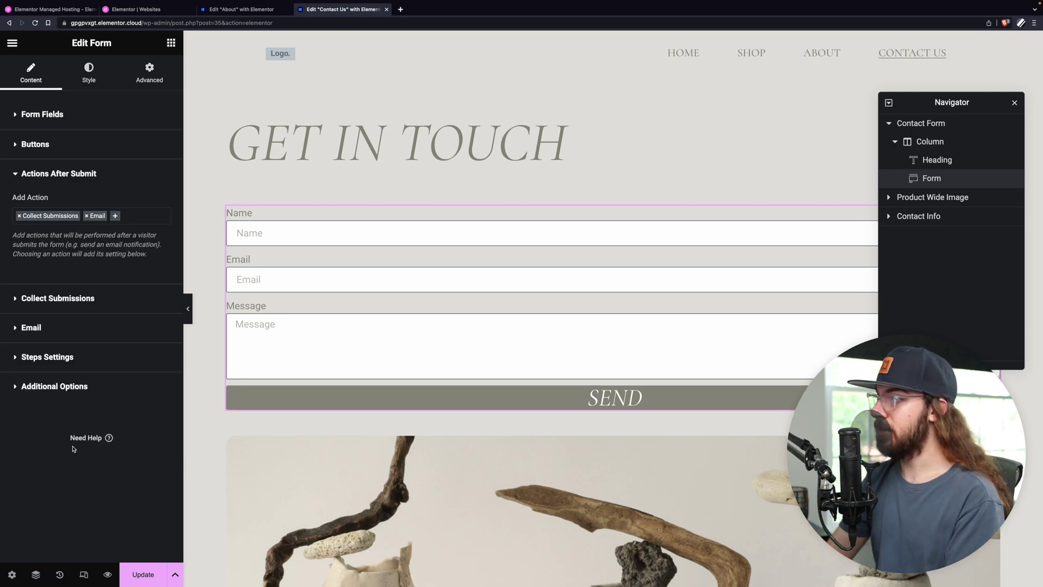
click(119, 219)
scroll(103, 326, down, 1)
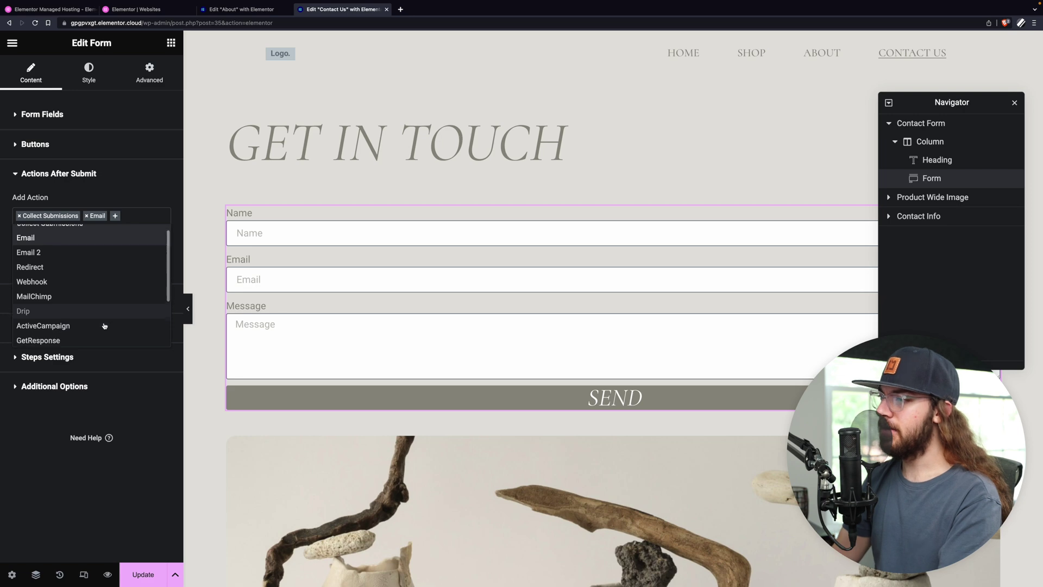
scroll(90, 304, down, 1)
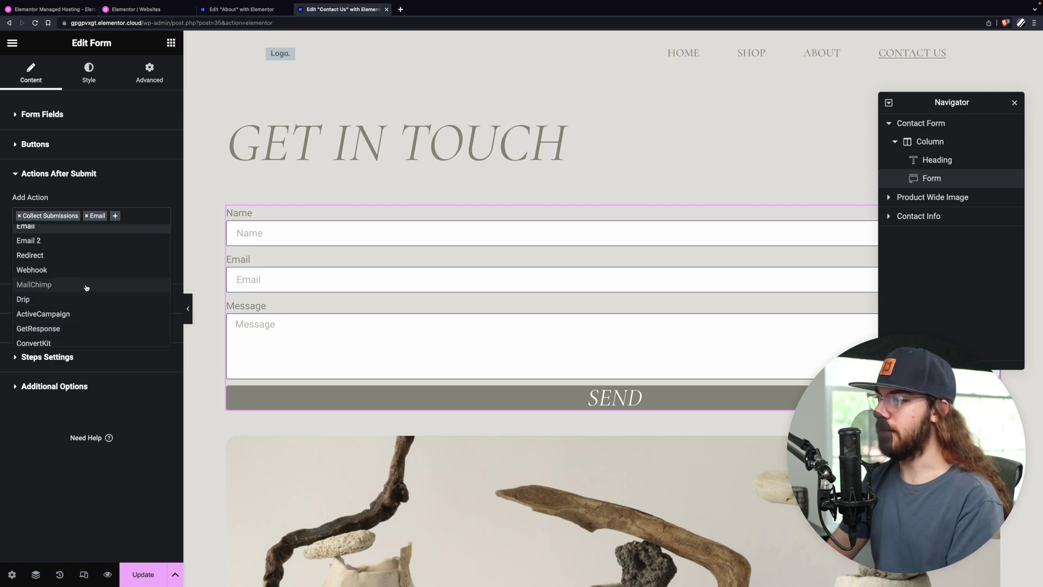
click(86, 286)
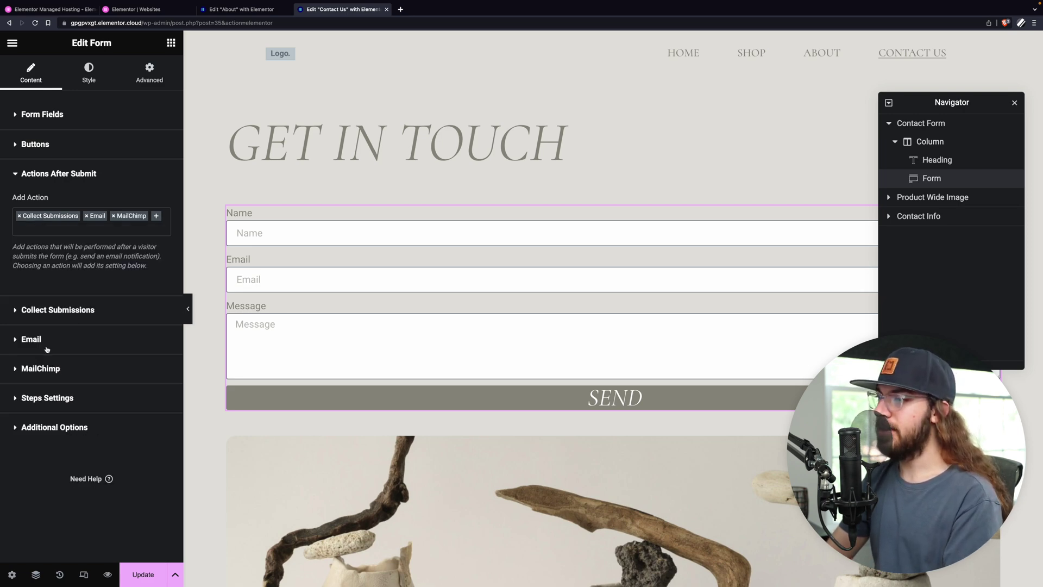
click(17, 370)
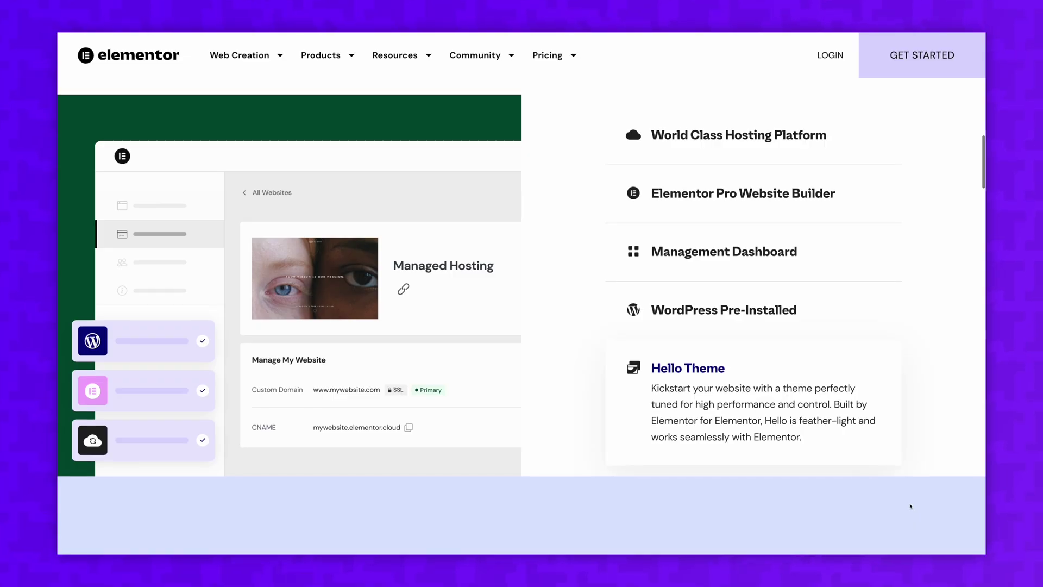
- Read through Elementor's managed hosting page, examining the included features, website speed and security sections
scroll(910, 506, down, 3)
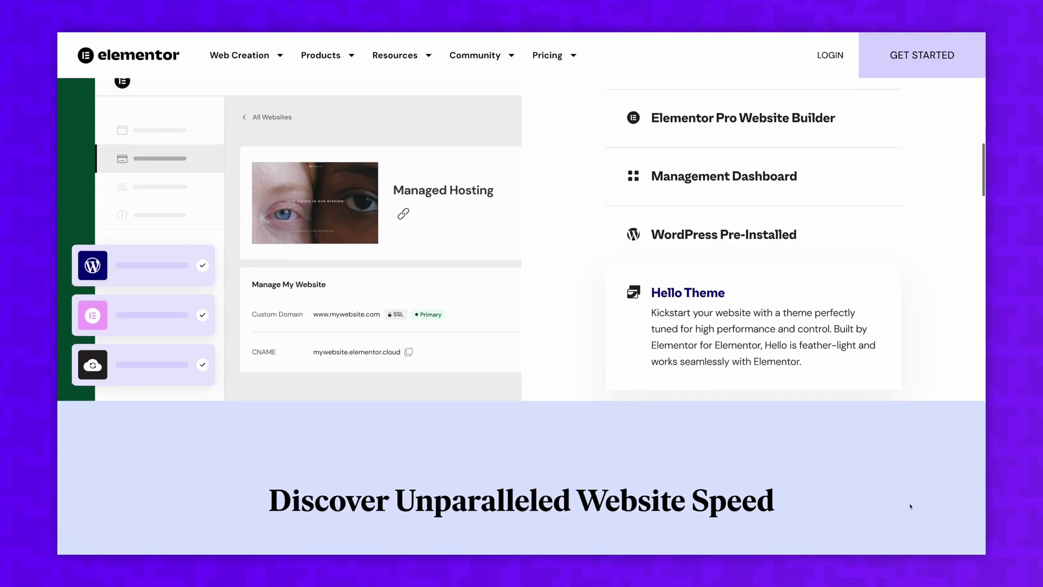
scroll(911, 506, down, 3)
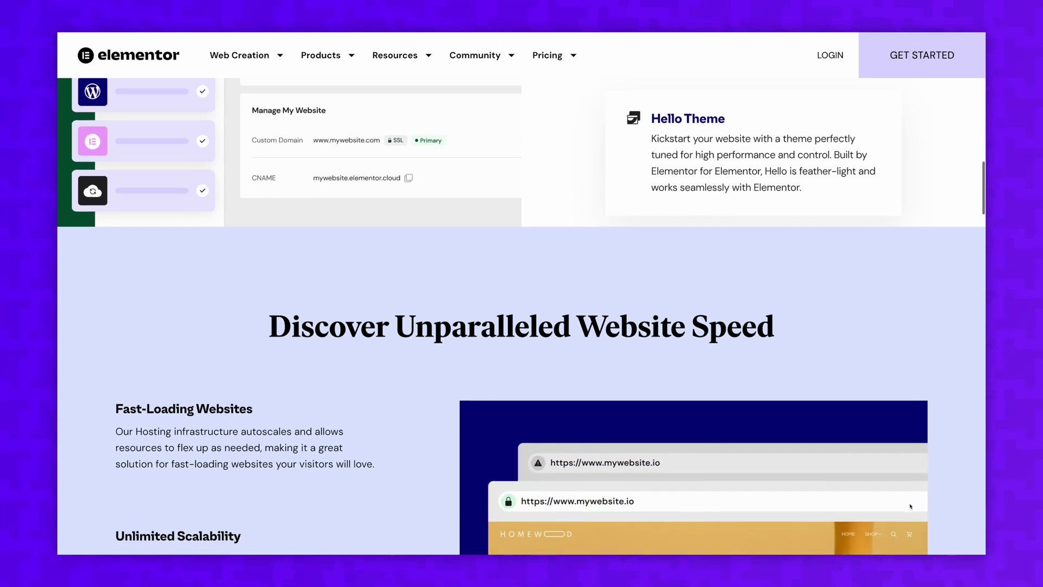
scroll(910, 506, down, 2)
scroll(910, 506, down, 1)
scroll(911, 507, down, 2)
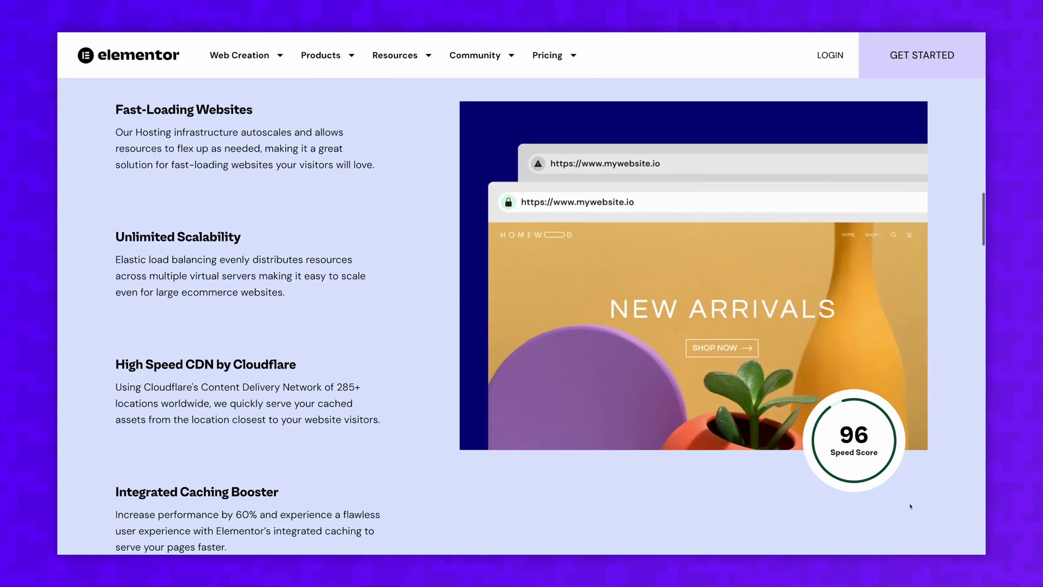
scroll(910, 506, down, 3)
scroll(910, 506, down, 3)
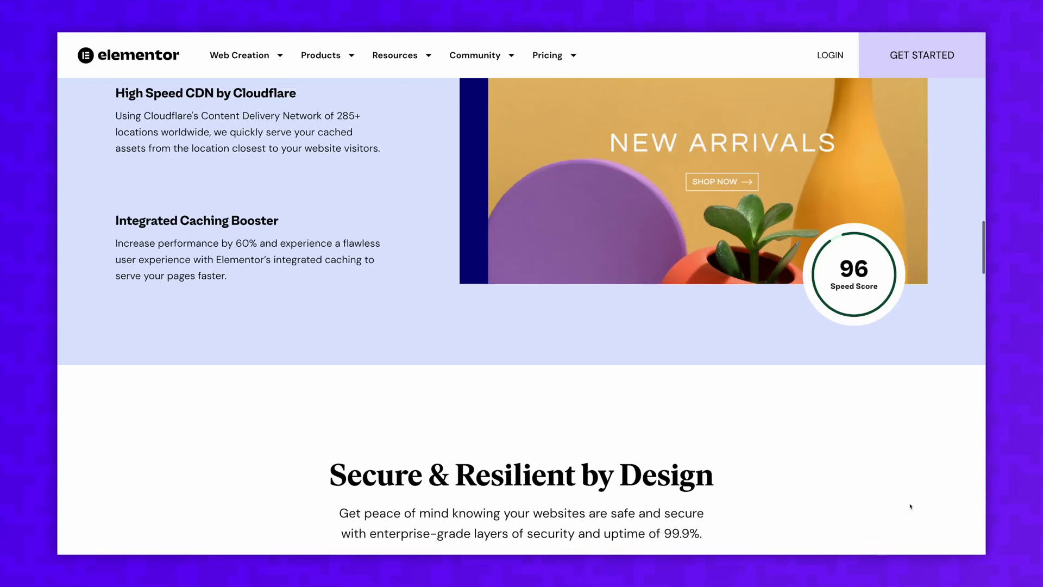
scroll(910, 503, down, 4)
scroll(910, 506, down, 3)
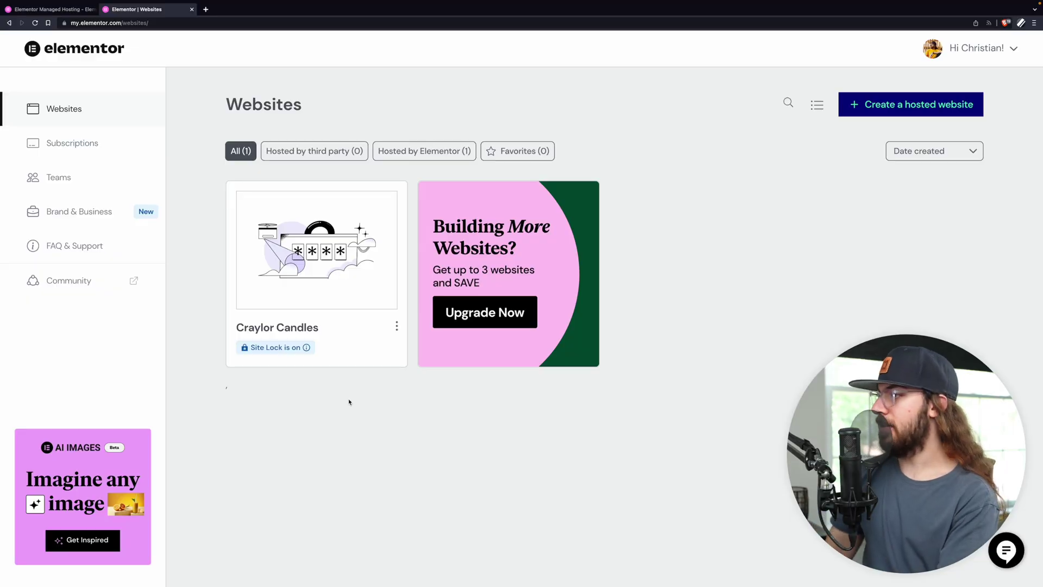
- Open the Craylor Candles website's management page and review its staging, domain, email authentication, Site Lock and backup restore options
mouse_move(343, 344)
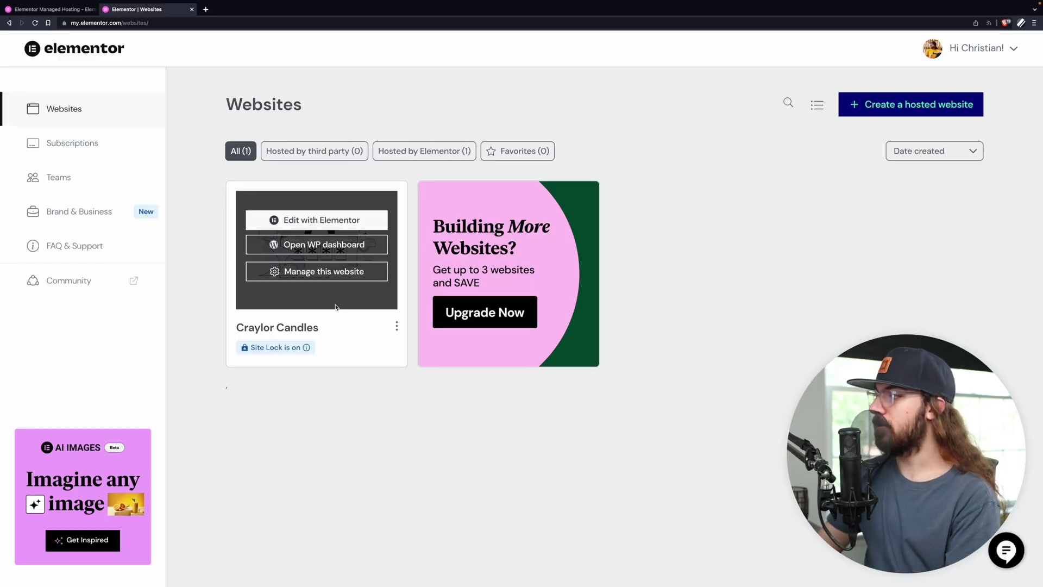
click(326, 272)
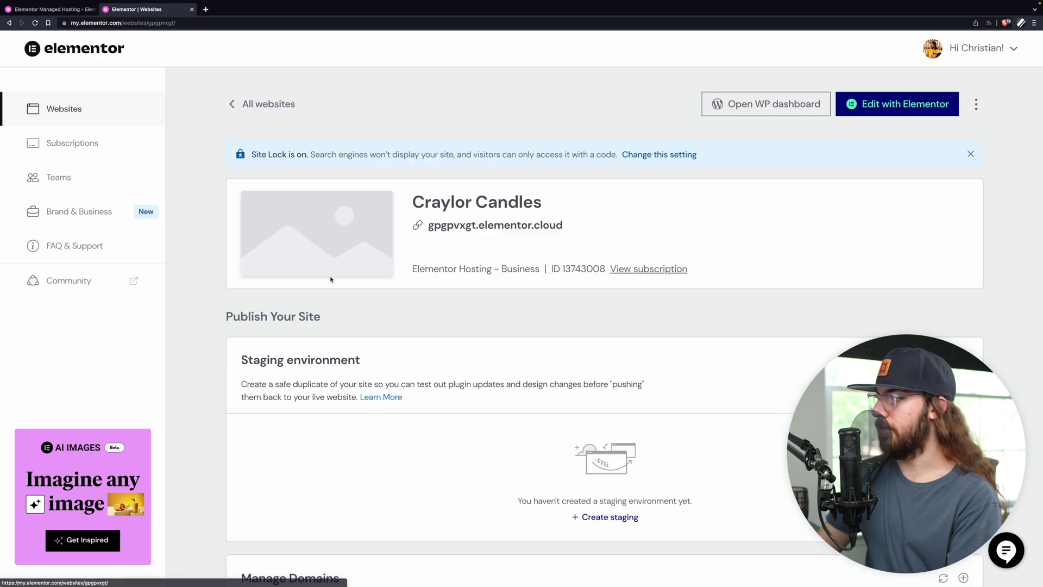
scroll(366, 319, down, 6)
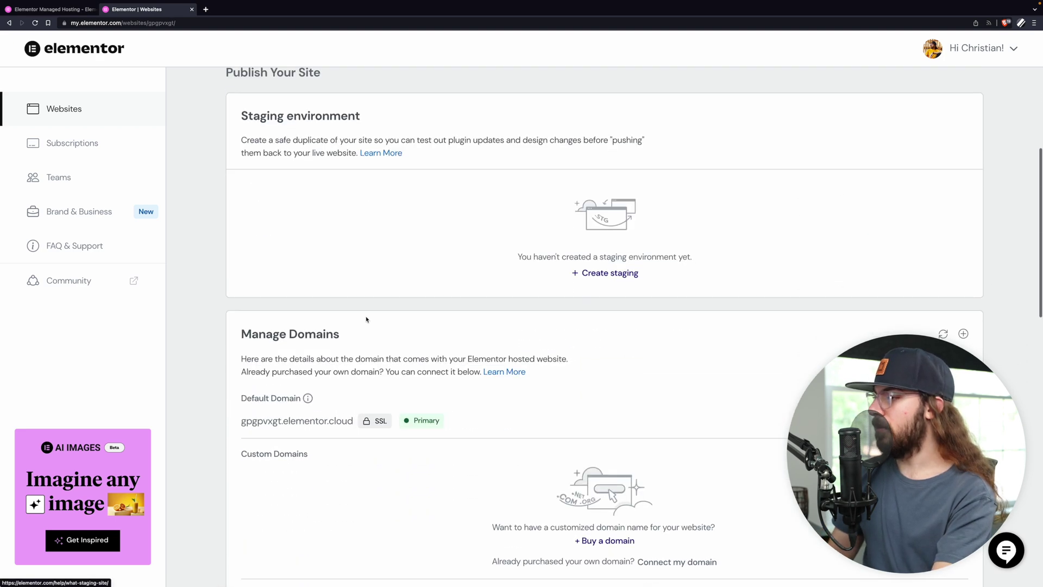
scroll(366, 319, down, 10)
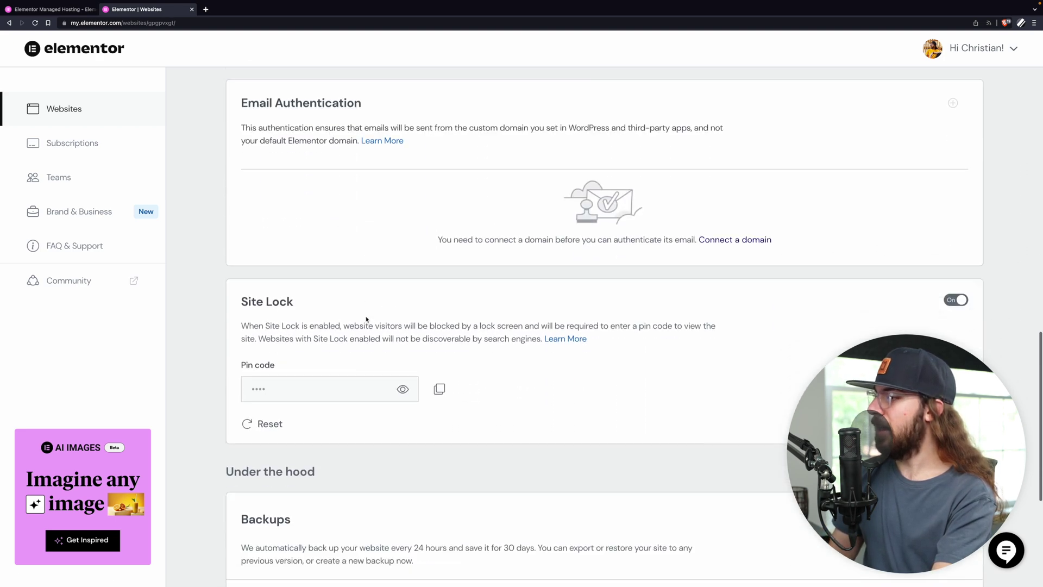
scroll(366, 318, down, 3)
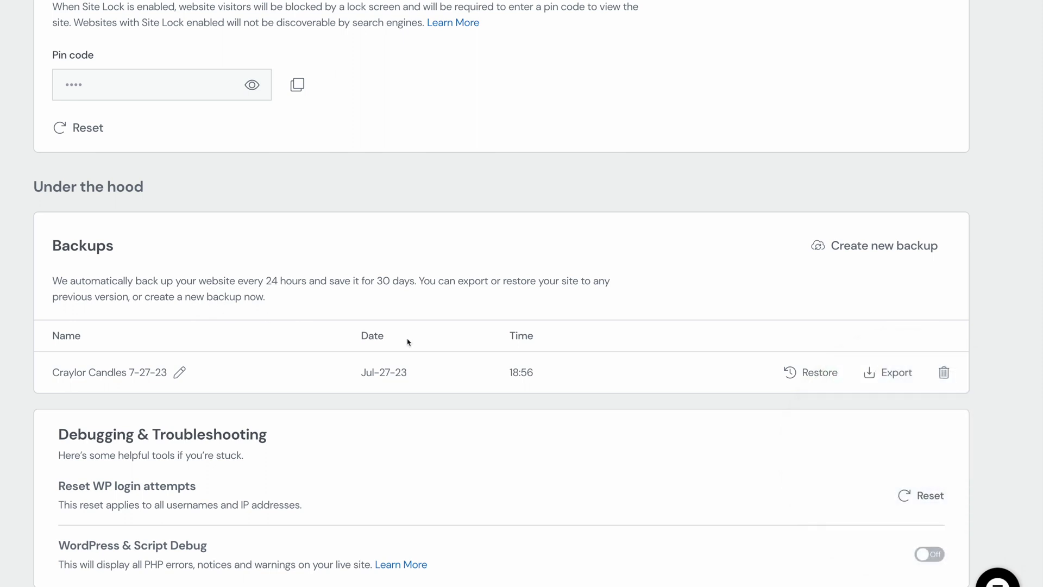
click(788, 375)
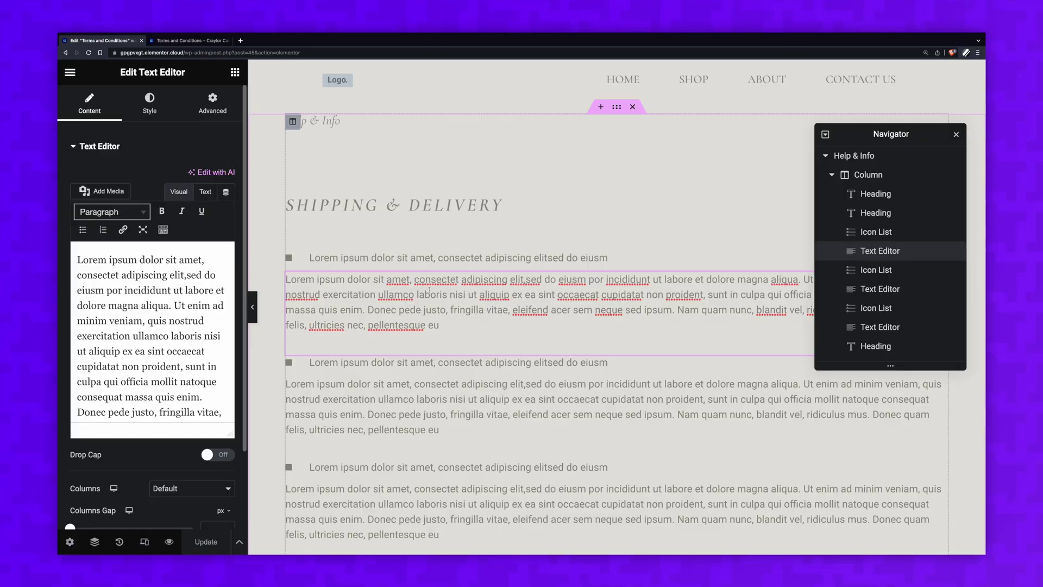
- Replace the "Shipping & Delivery" heading on the Terms and Conditions page with "TERMS & CONDITIONS"
click(480, 205)
drag(503, 206, 306, 207)
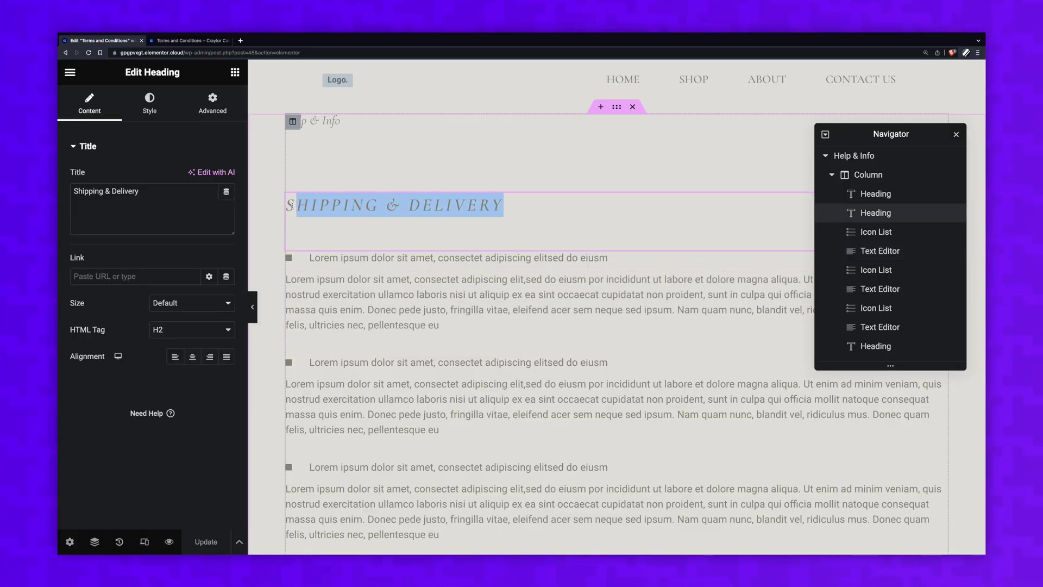
text(TERMS & CONDITIONS)
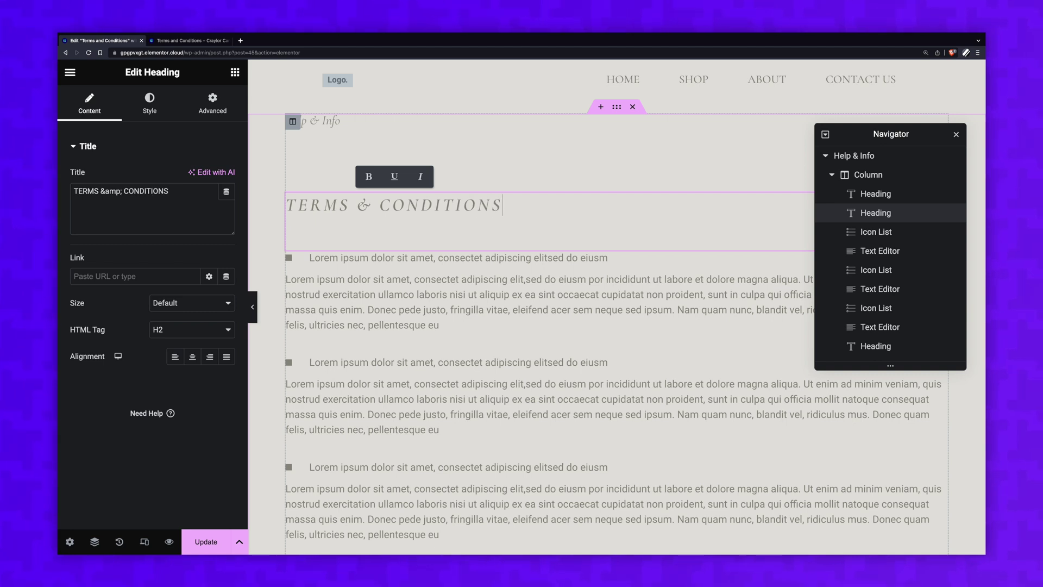
- Update the Terms and Conditions page and review its preview with the new heading
click(380, 302)
scroll(380, 301, down, 3)
click(204, 542)
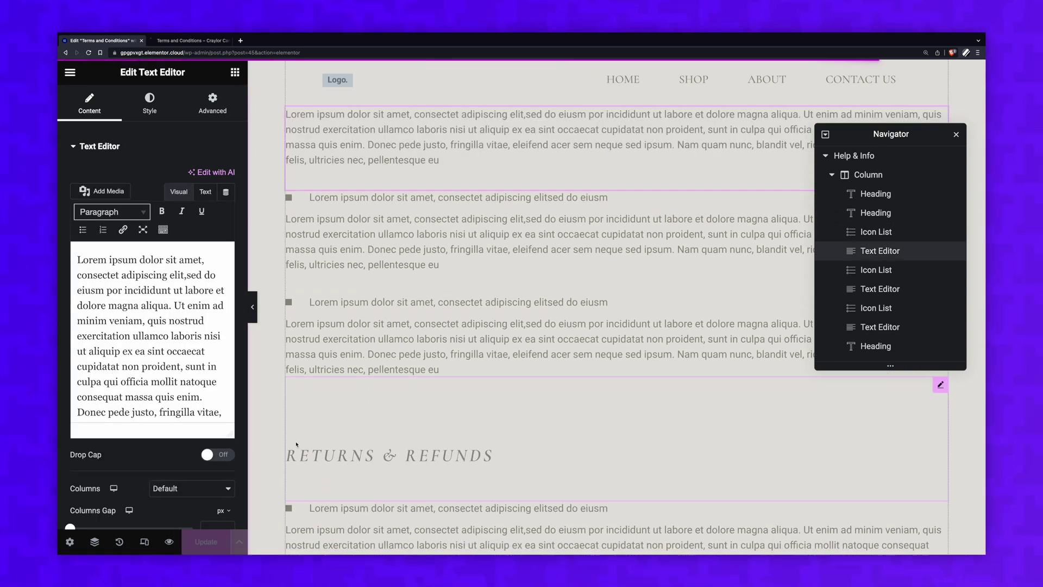
click(187, 42)
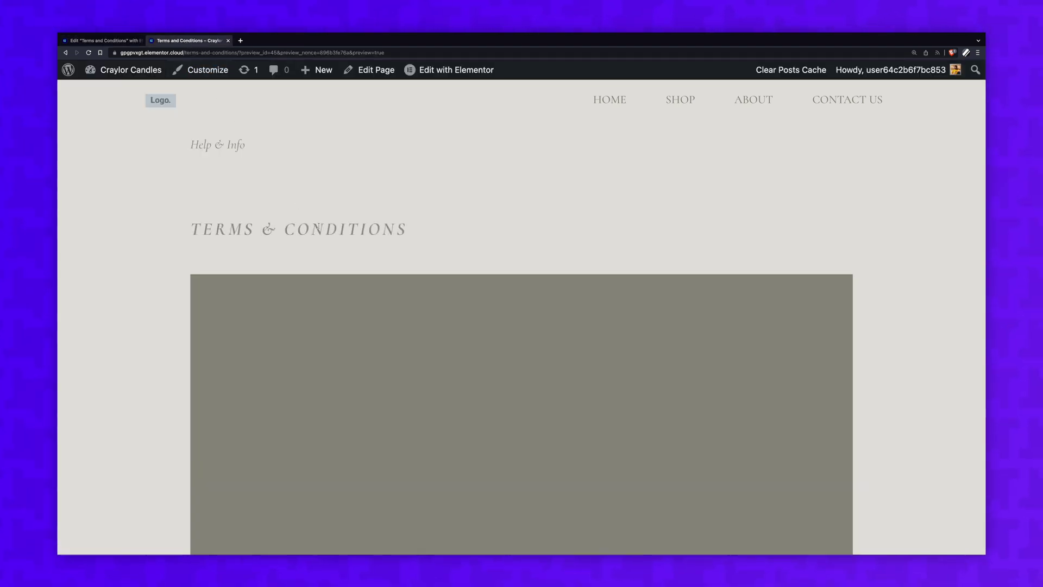
scroll(318, 227, down, 3)
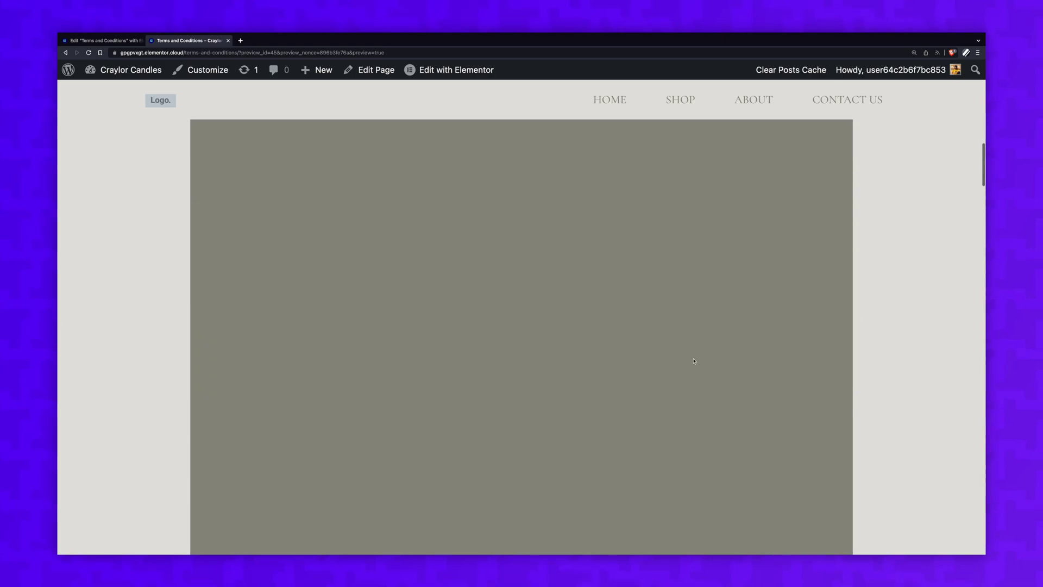
scroll(693, 360, down, 3)
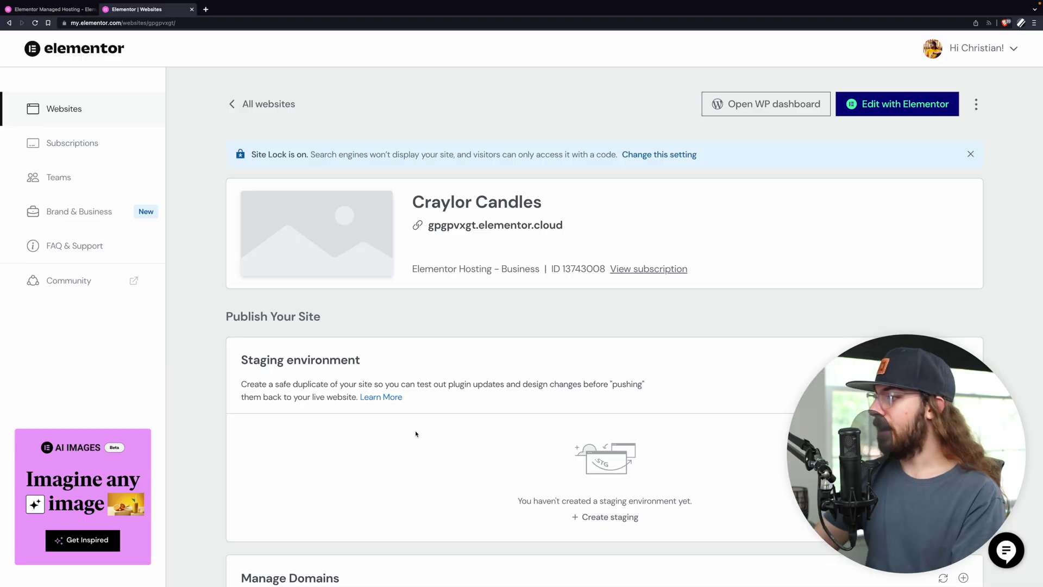
- Create a staging environment for the Craylor Candles site and choose the push-to-live action on its staging management page
click(594, 526)
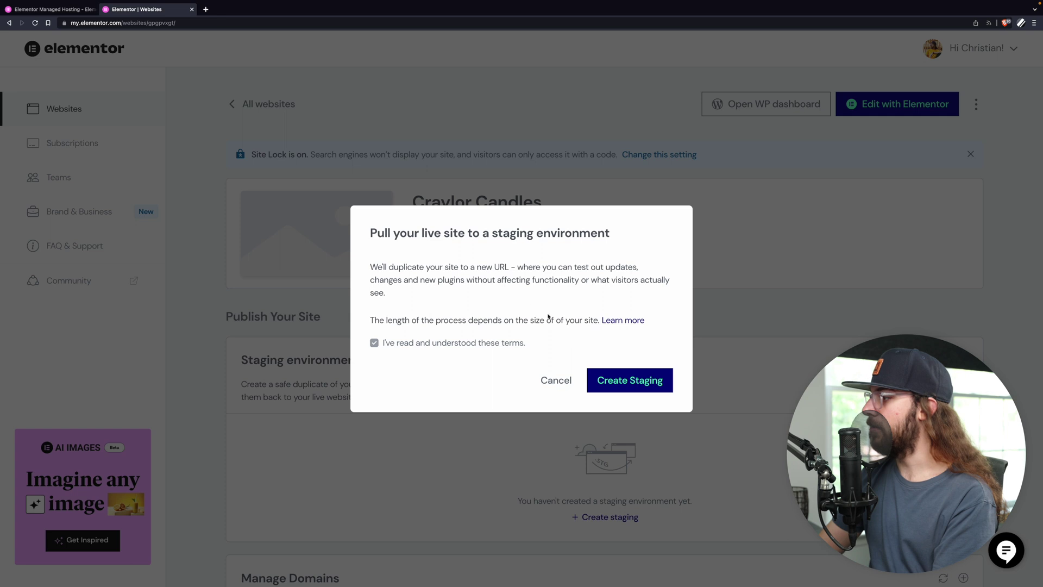
click(611, 382)
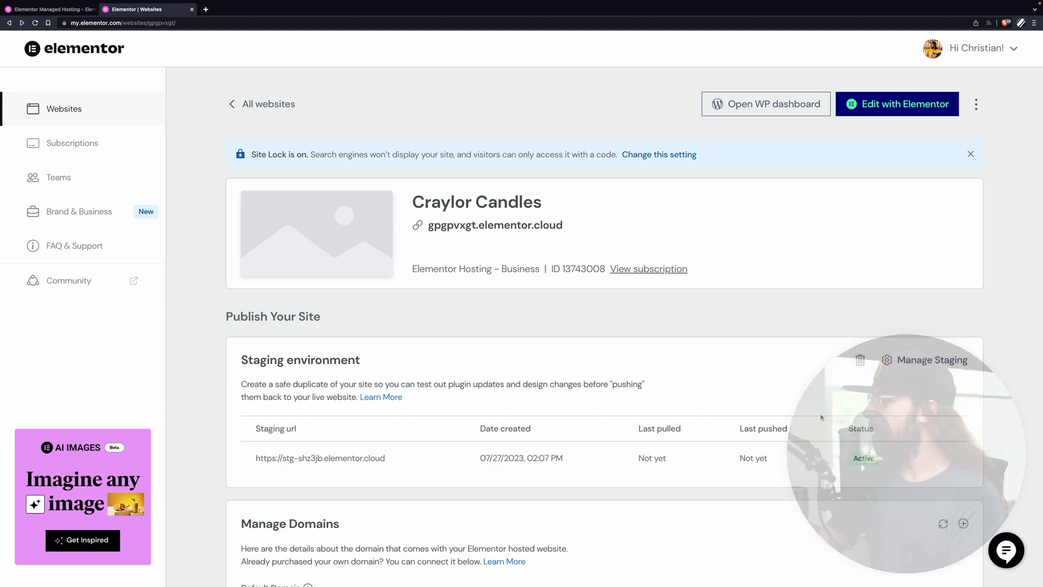
click(928, 361)
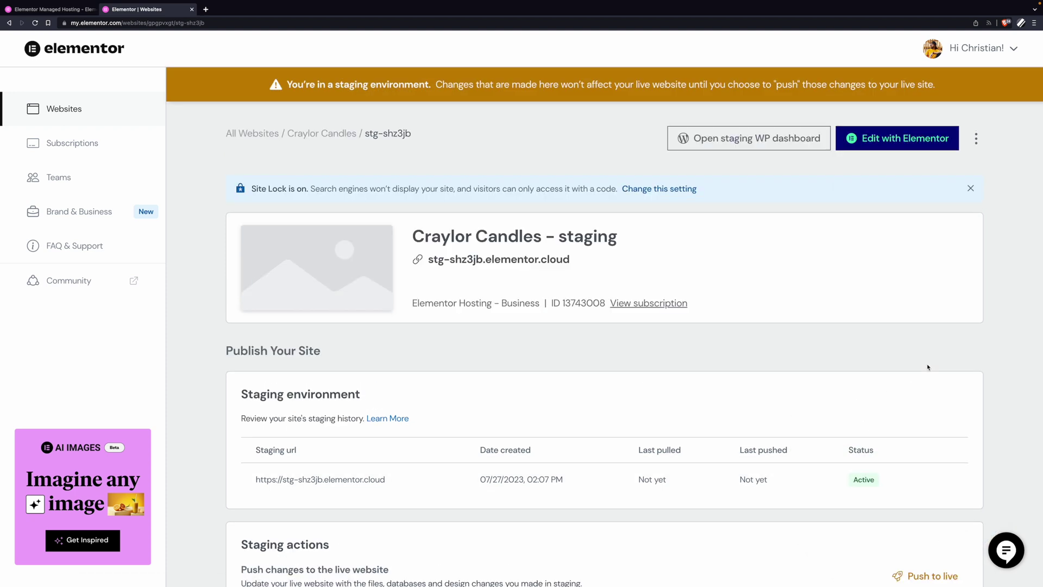
scroll(928, 367, down, 4)
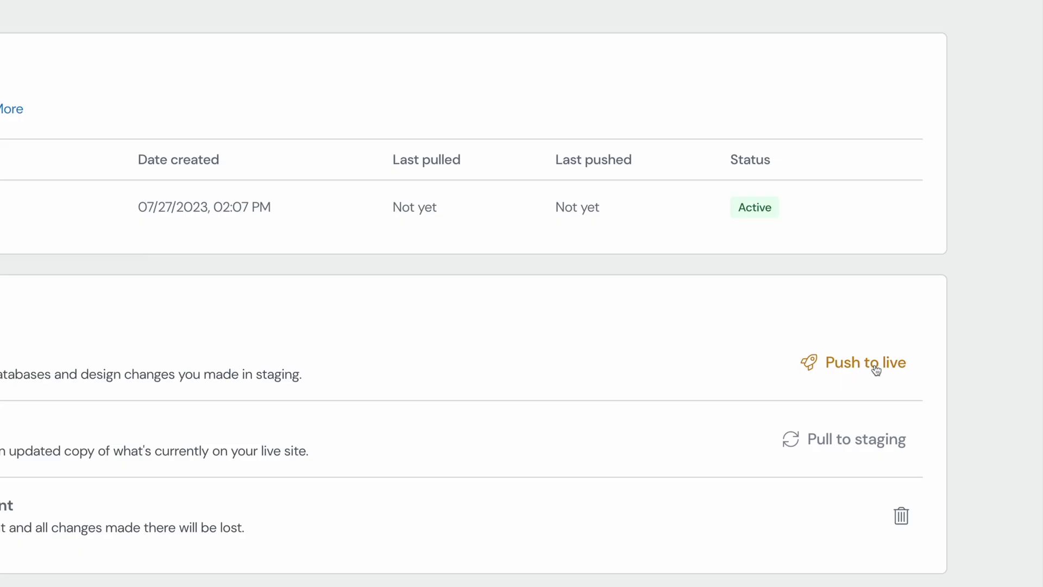
click(875, 367)
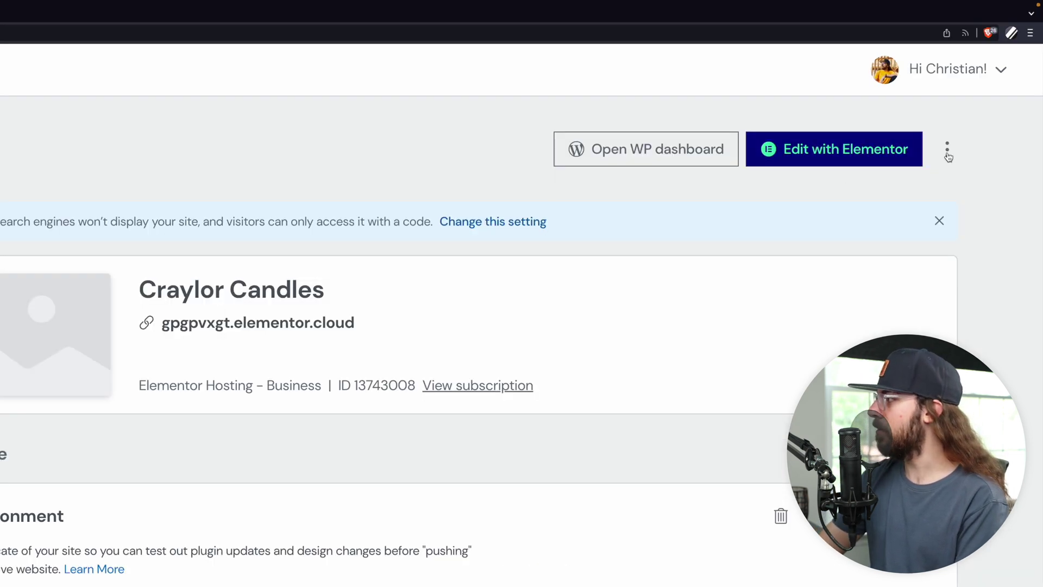
- Authorize database access, examine the site's database tables in phpMyAdmin, and return to the website's management page
click(947, 154)
click(899, 267)
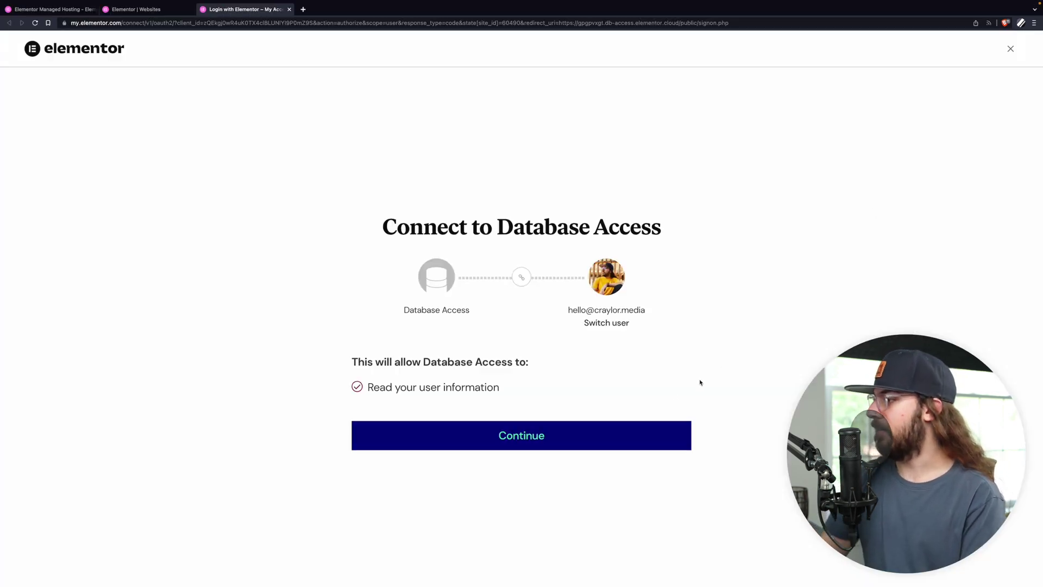
click(567, 434)
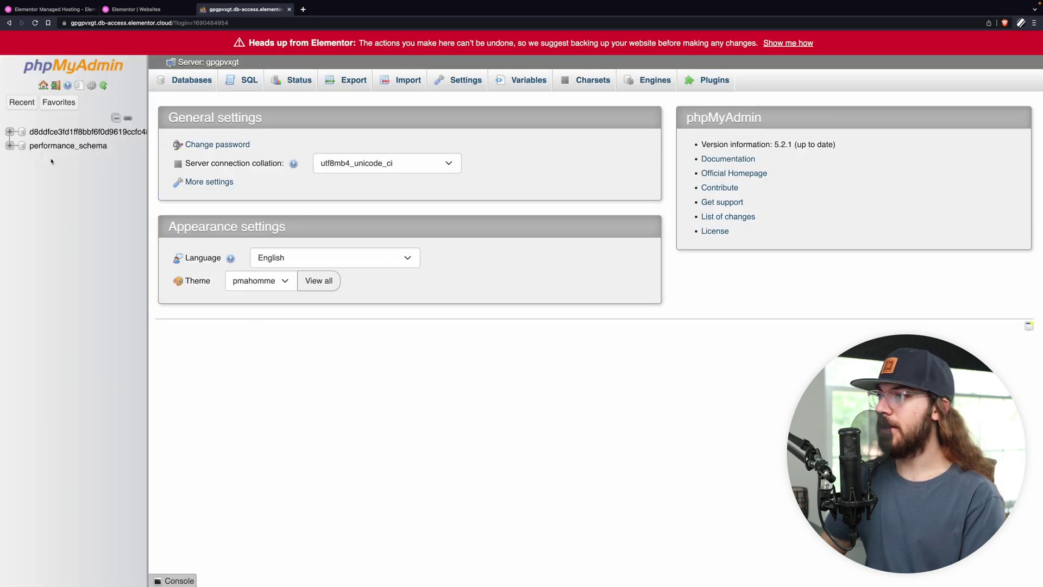
click(11, 133)
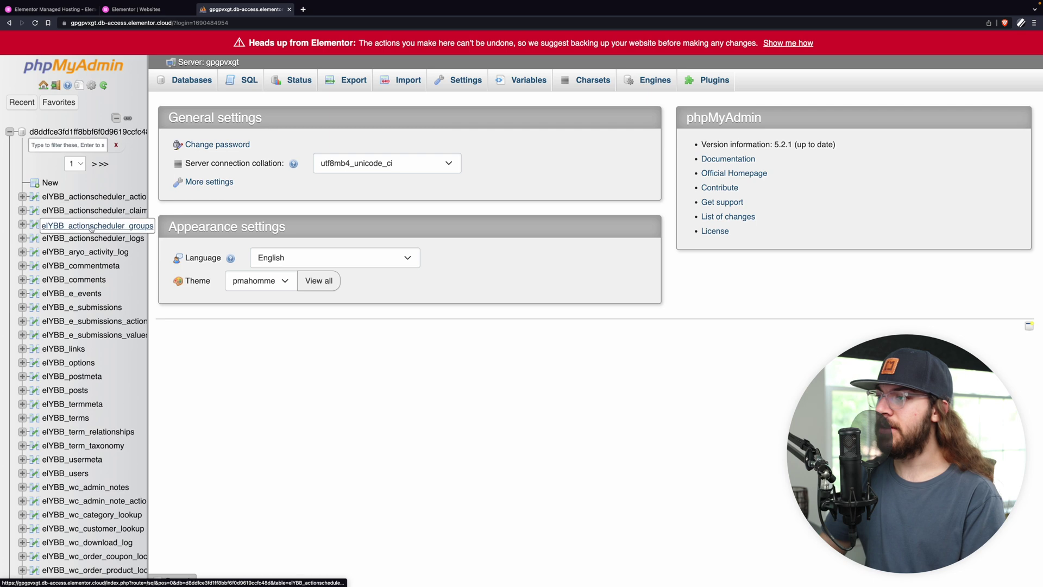
key(super+w)
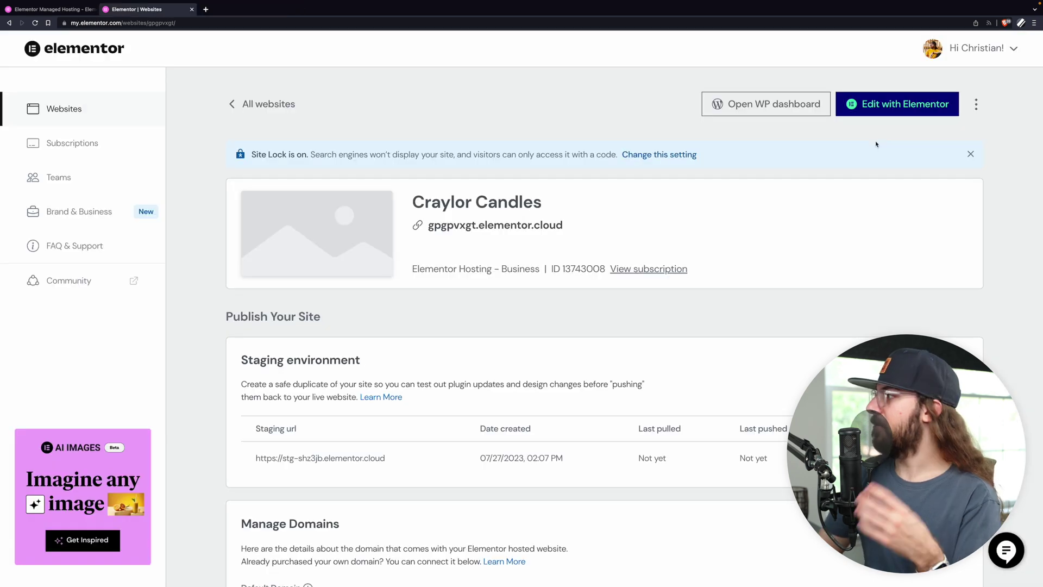
- Look through the website's additional management options and open the support chat
click(976, 107)
click(943, 221)
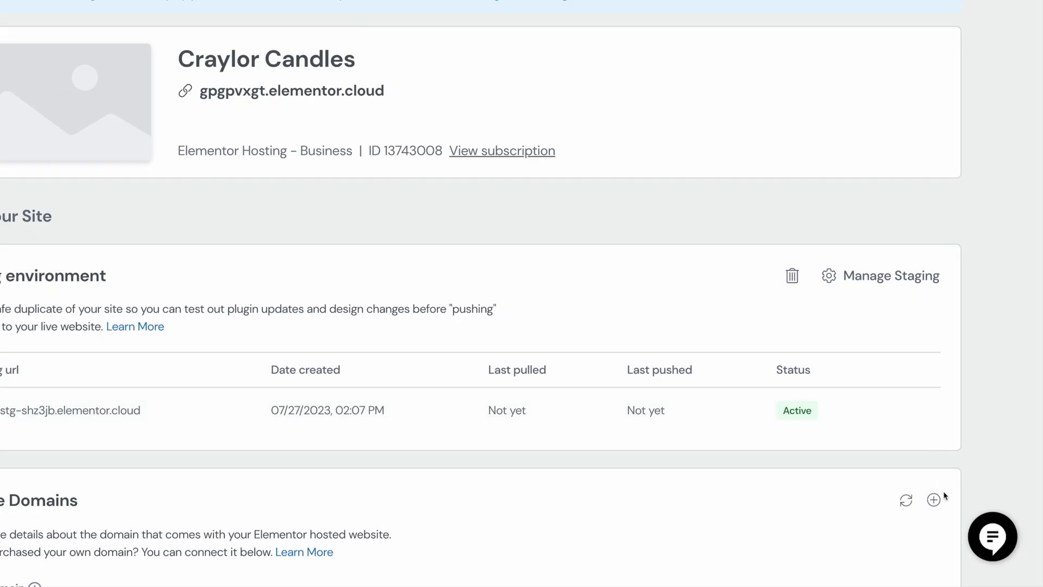
click(1006, 550)
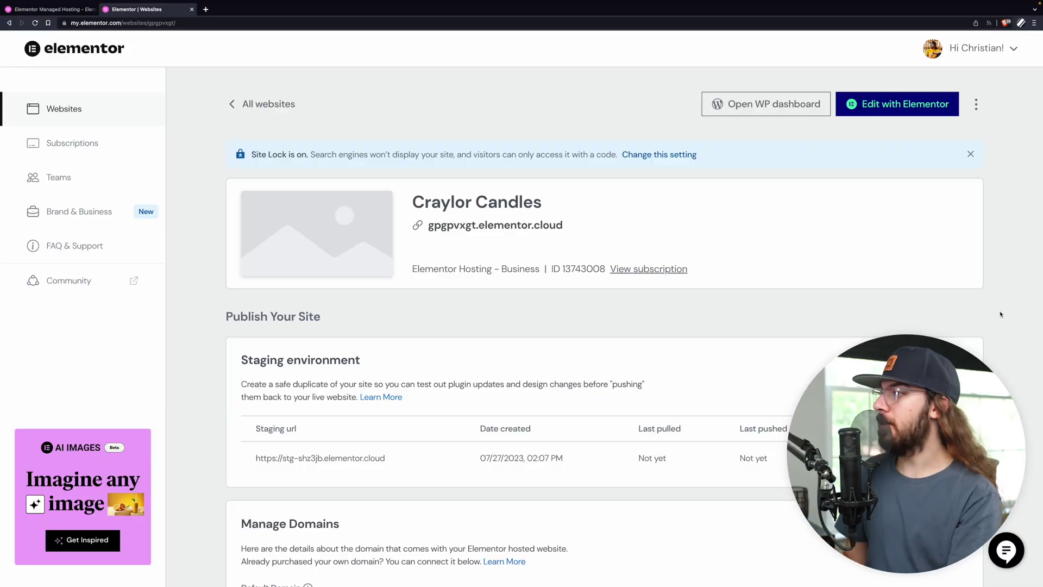
- Turn off Site Lock for the Craylor Candles website
scroll(1001, 314, down, 5)
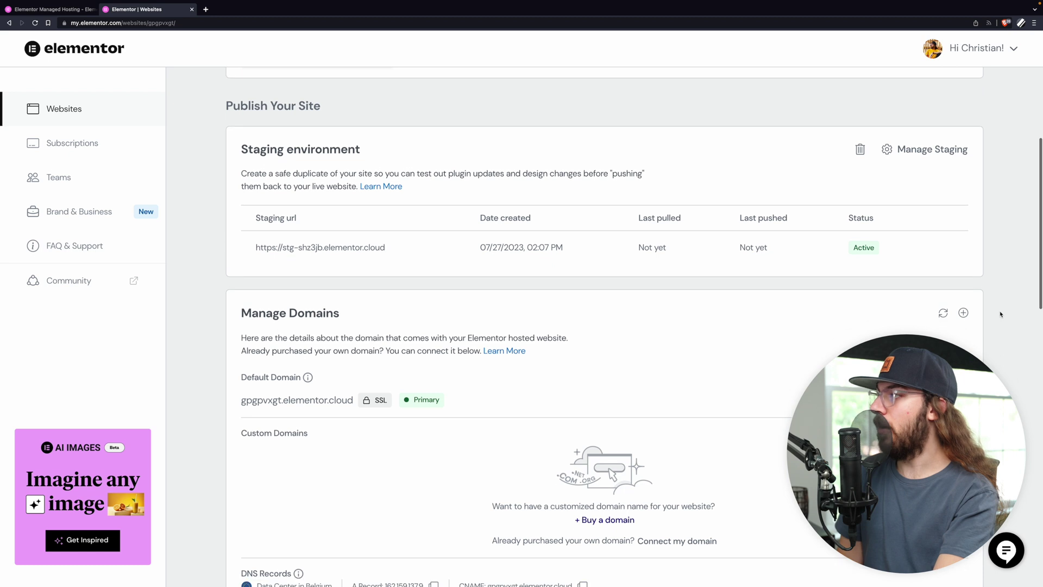
scroll(1001, 314, down, 7)
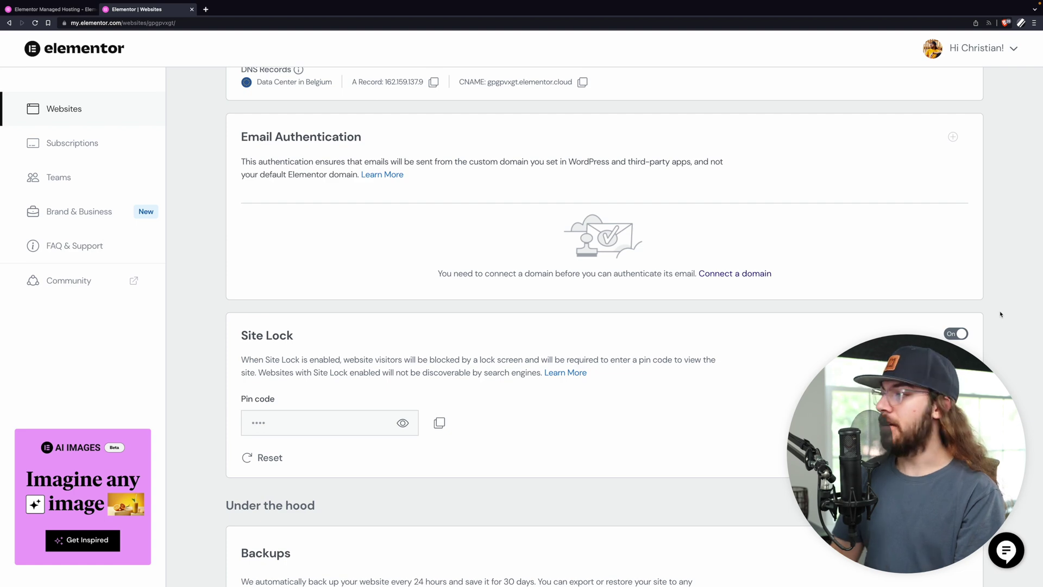
scroll(1001, 314, down, 1)
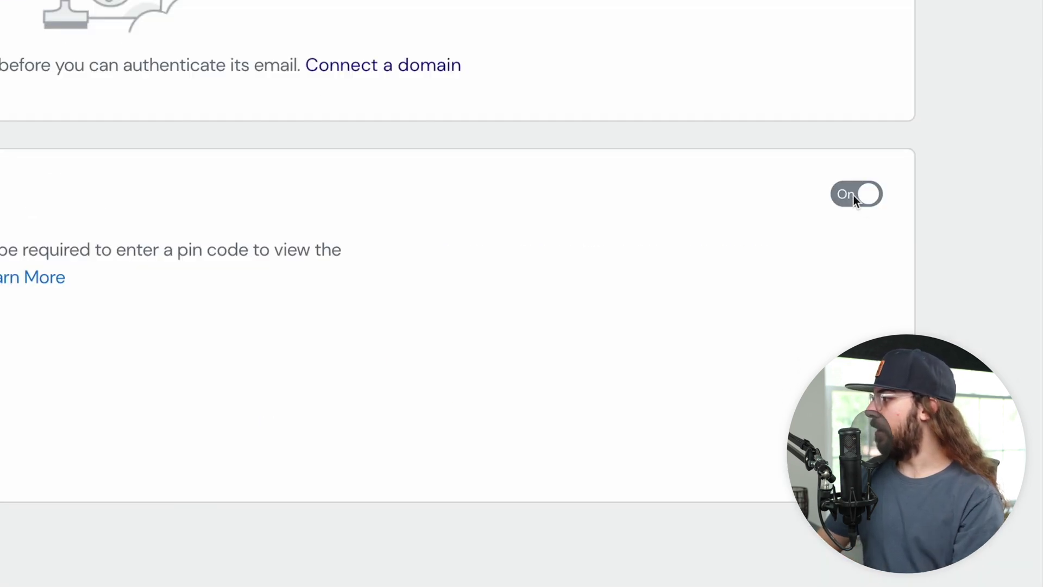
click(853, 194)
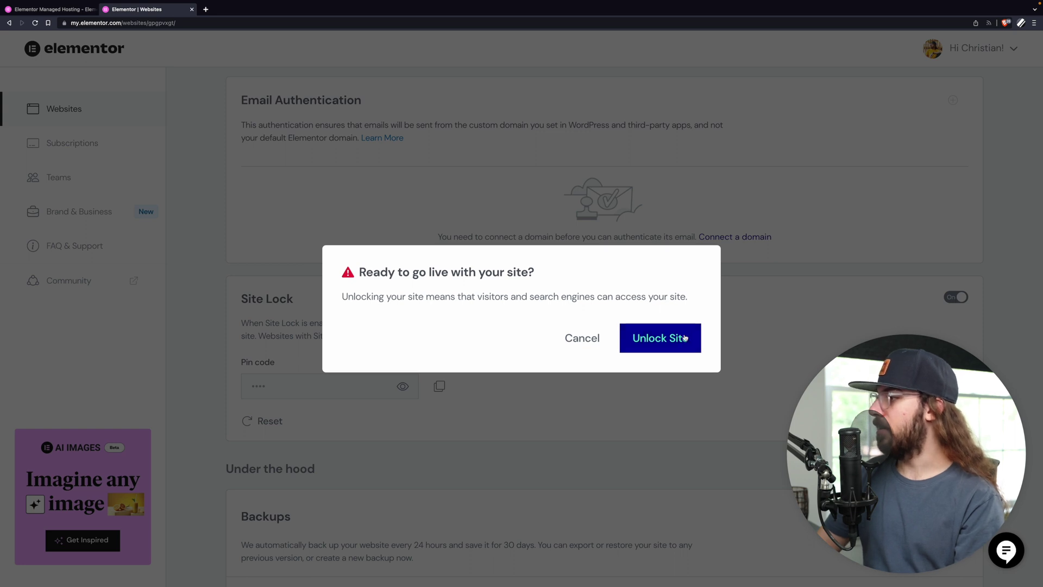